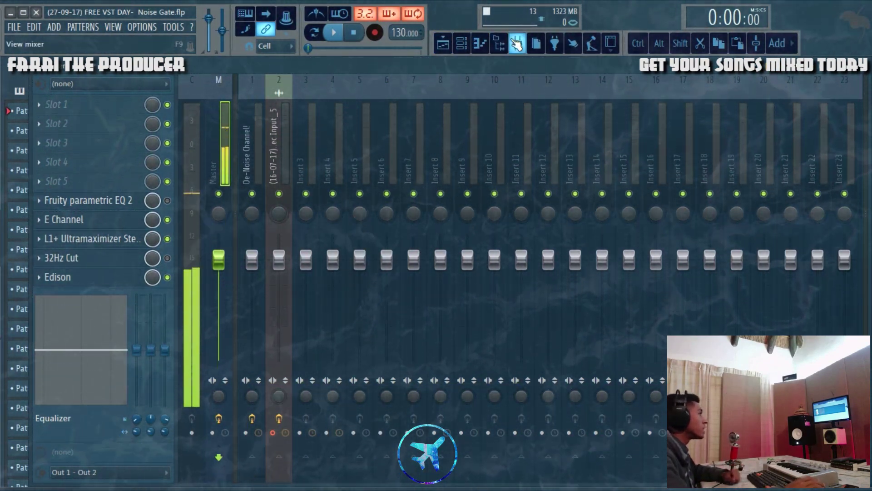
Step: Open the playlist and examine the waveforms on the Noisy and Good Good tracks up close
{"action": "left_click", "coordinate": [443, 43]}
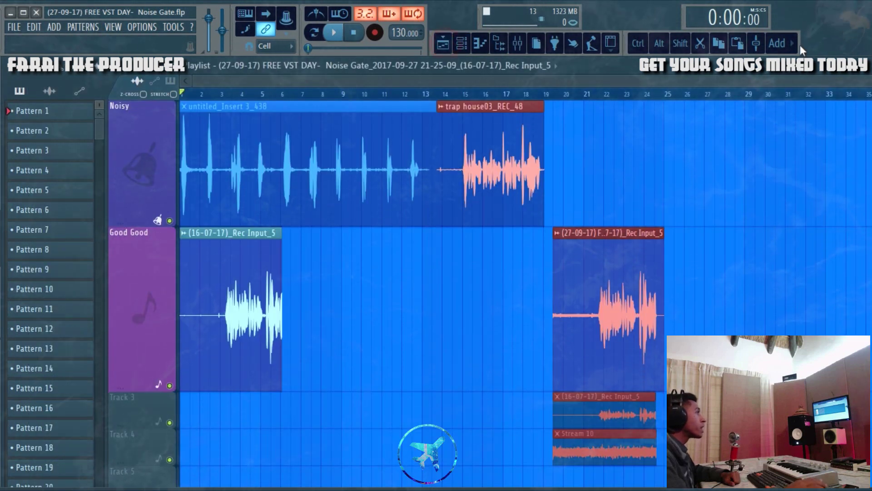
{"action": "left_click", "coordinate": [479, 271]}
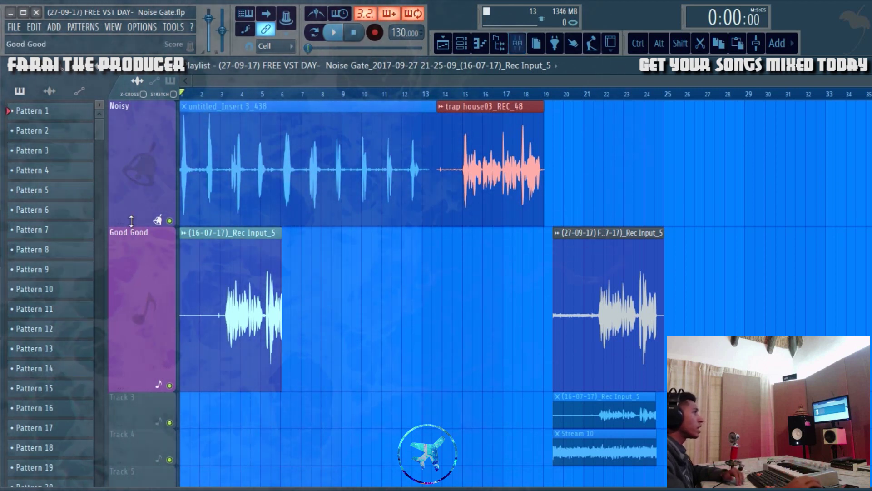
{"action": "scroll", "coordinate": [238, 79], "scroll_direction": "up", "scroll_amount": 5}
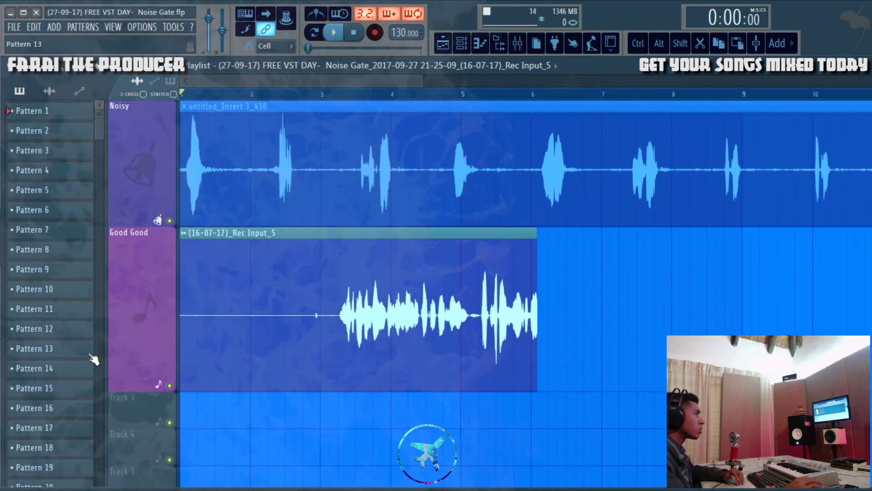
{"action": "scroll", "coordinate": [557, 233], "scroll_direction": "up", "scroll_amount": 4}
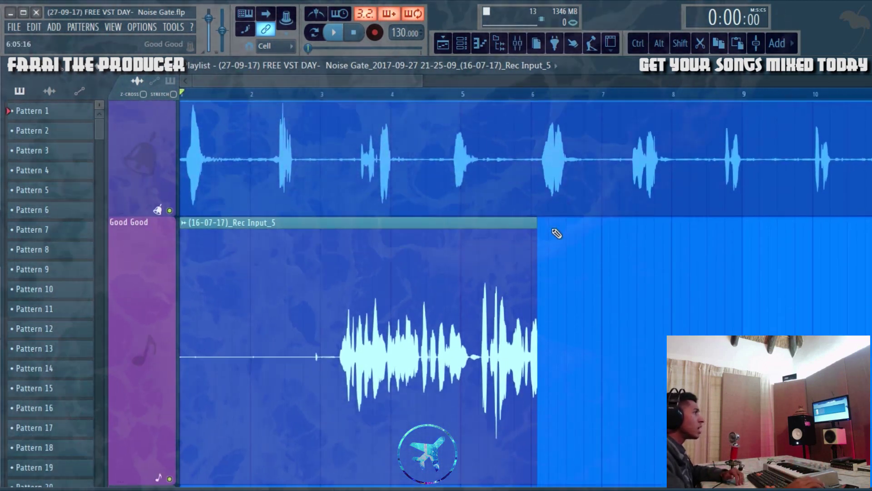
{"action": "scroll", "coordinate": [557, 233], "scroll_direction": "up", "scroll_amount": 2}
{"action": "scroll", "coordinate": [429, 218], "scroll_direction": "down", "scroll_amount": 2}
{"action": "scroll", "coordinate": [715, 182], "scroll_direction": "up", "scroll_amount": 1}
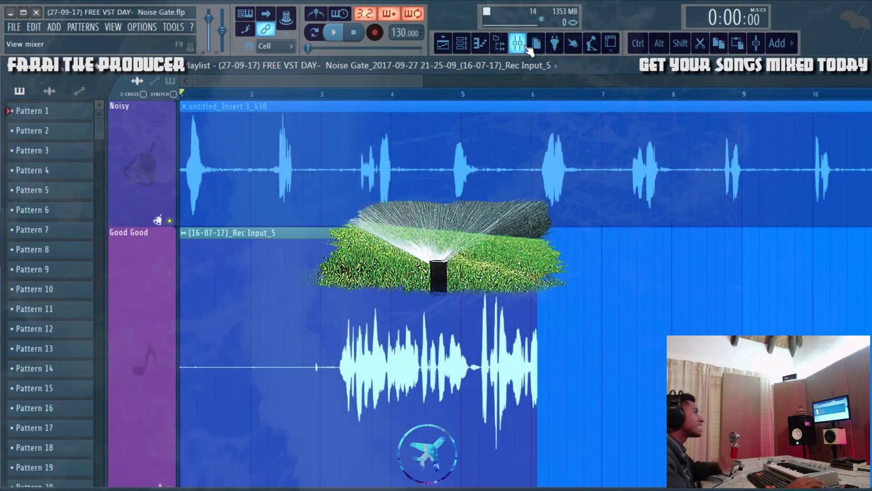
Step: Open the PAZ Meters plugin on mixer insert 2 and place its window over the playlist with Pattern 1 selected
{"action": "left_click", "coordinate": [528, 48]}
{"action": "left_click", "coordinate": [283, 139]}
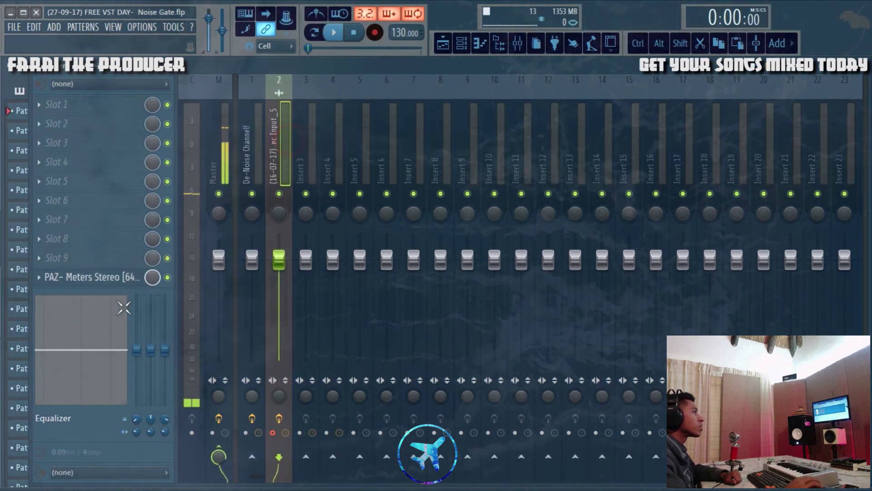
{"action": "left_click", "coordinate": [114, 282]}
{"action": "left_click", "coordinate": [24, 112]}
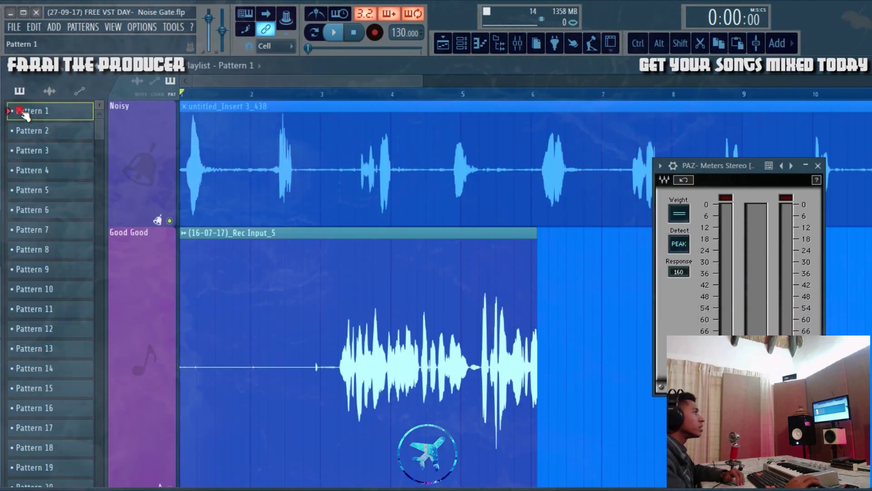
{"action": "left_click_drag", "start_coordinate": [714, 159], "coordinate": [642, 156]}
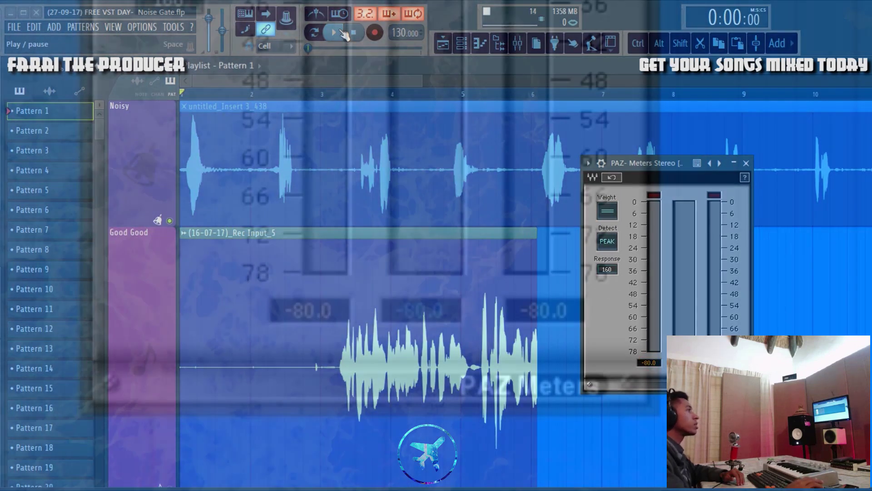
Step: Play the Good Good vocal while watching its level on PAZ Meters, stop playback and close the meter
{"action": "left_click", "coordinate": [342, 33]}
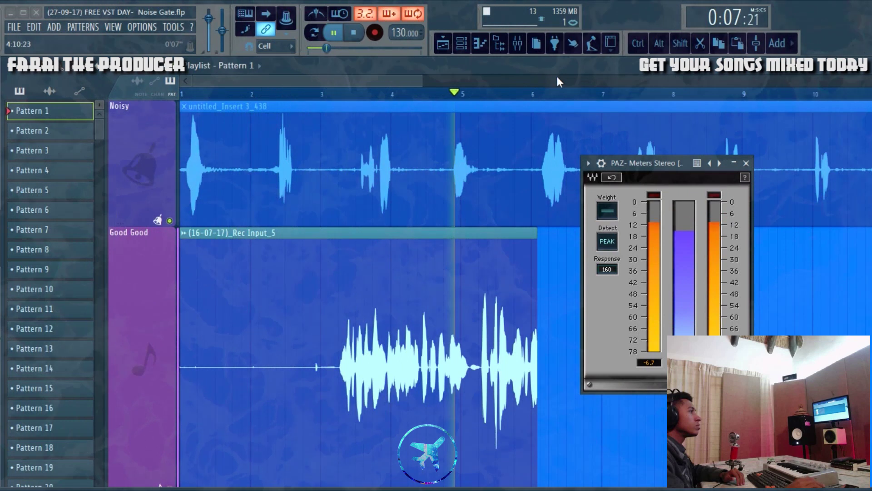
{"action": "left_click", "coordinate": [363, 36]}
{"action": "left_click_drag", "start_coordinate": [674, 173], "coordinate": [672, 153]}
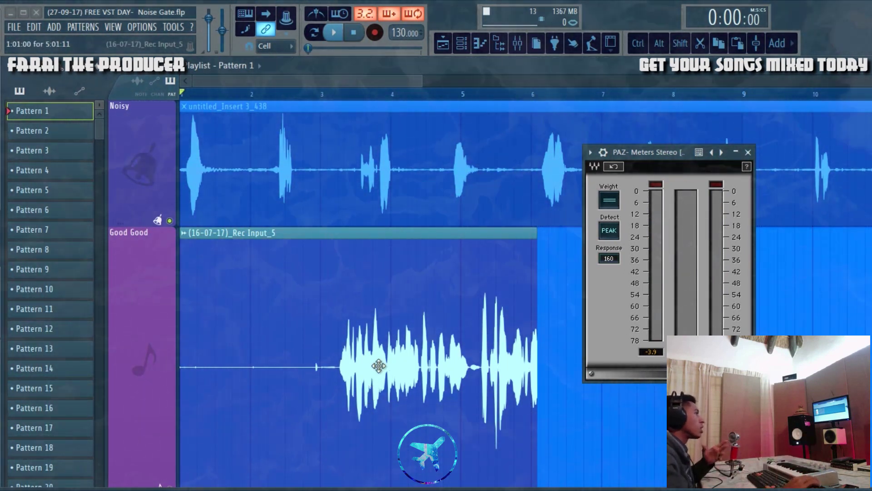
{"action": "left_click_drag", "start_coordinate": [655, 150], "coordinate": [689, 152]}
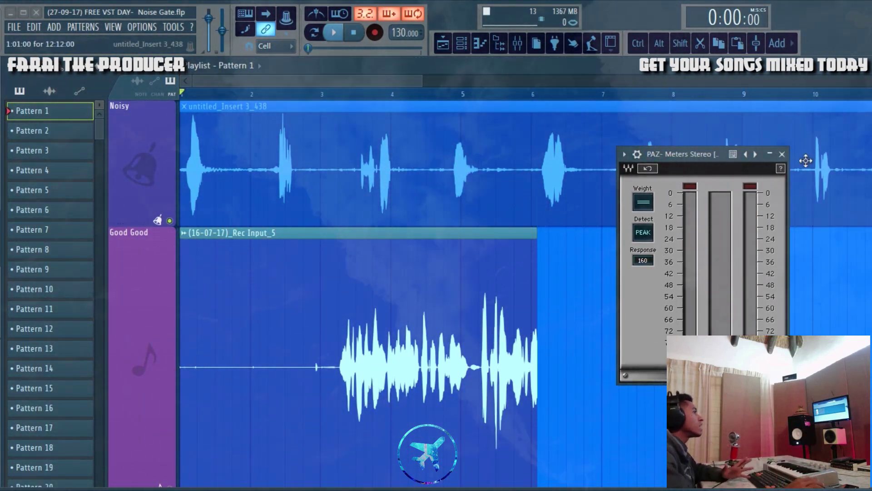
{"action": "left_click", "coordinate": [682, 129]}
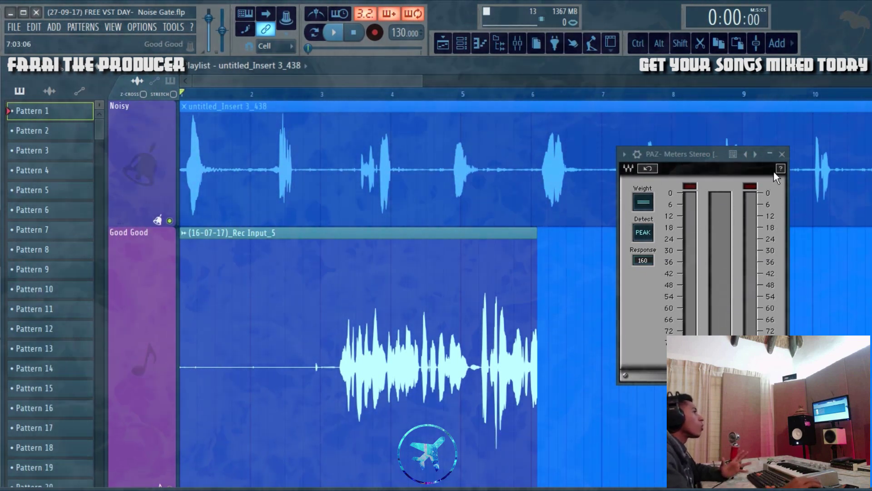
{"action": "left_click", "coordinate": [781, 154]}
Step: Mute the (16-07-17)_Rec Input_5 clip on the Good Good track and unmute the untitled_Insert 3_438 clip on the Noisy track
{"action": "scroll", "coordinate": [441, 115], "scroll_direction": "down", "scroll_amount": 5}
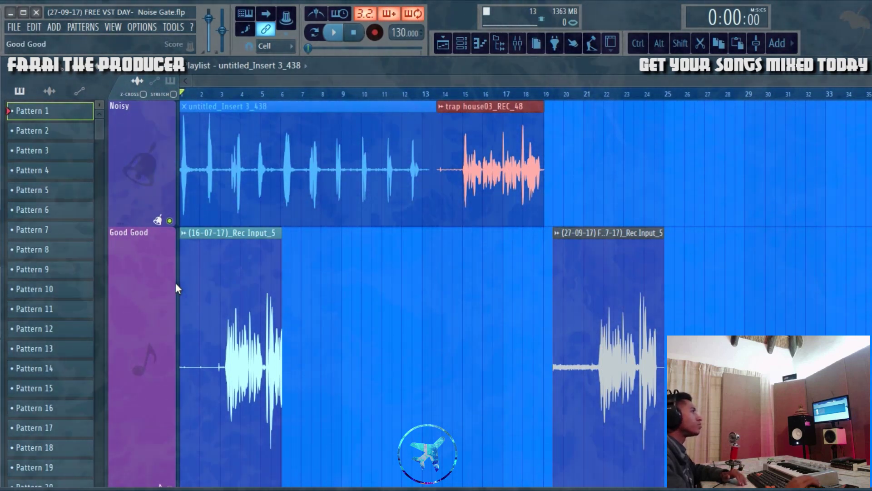
{"action": "left_click", "coordinate": [228, 305]}
{"action": "left_click", "coordinate": [242, 179]}
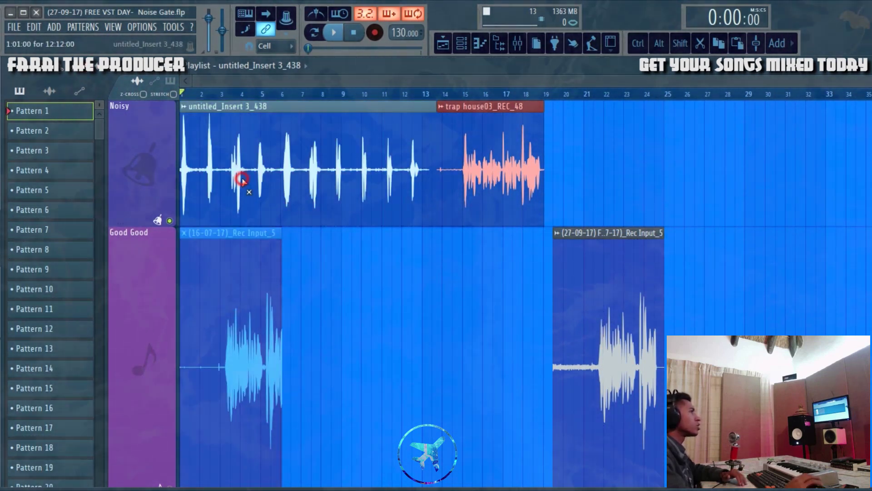
Step: Slice the untitled_Insert 3_438 clip around the background noise between its first two vocal peaks and delete that middle piece
{"action": "scroll", "coordinate": [205, 102], "scroll_direction": "up", "scroll_amount": 5}
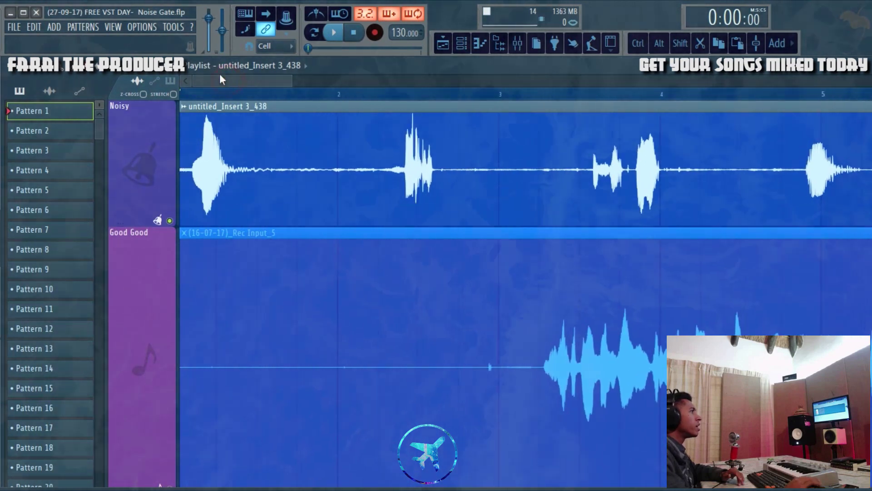
{"action": "scroll", "coordinate": [426, 102], "scroll_direction": "down", "scroll_amount": 5}
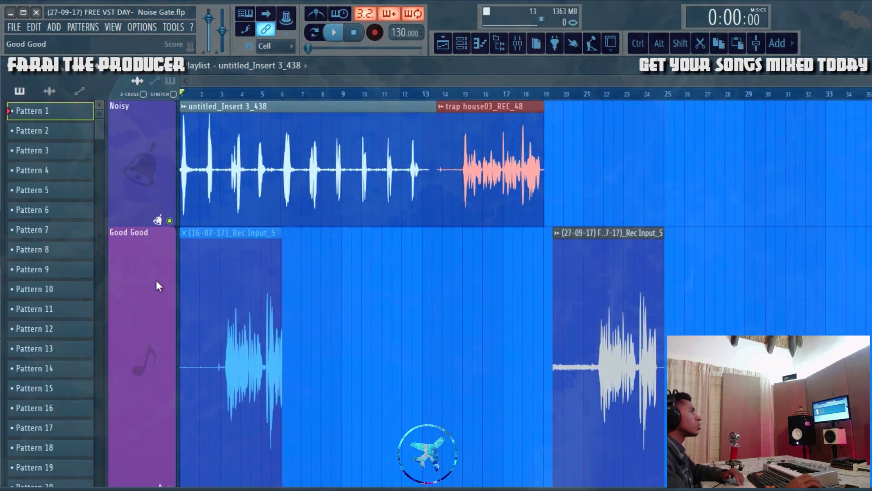
{"action": "scroll", "coordinate": [193, 98], "scroll_direction": "up", "scroll_amount": 5}
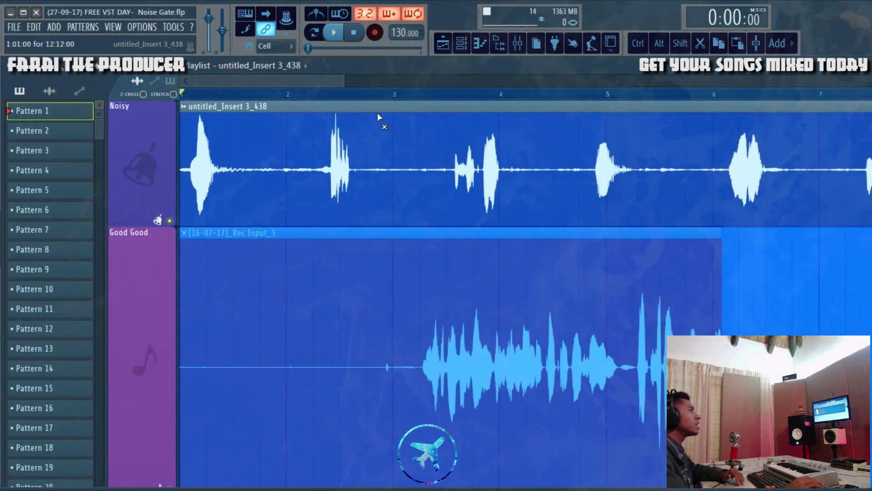
{"action": "scroll", "coordinate": [365, 100], "scroll_direction": "down", "scroll_amount": 3}
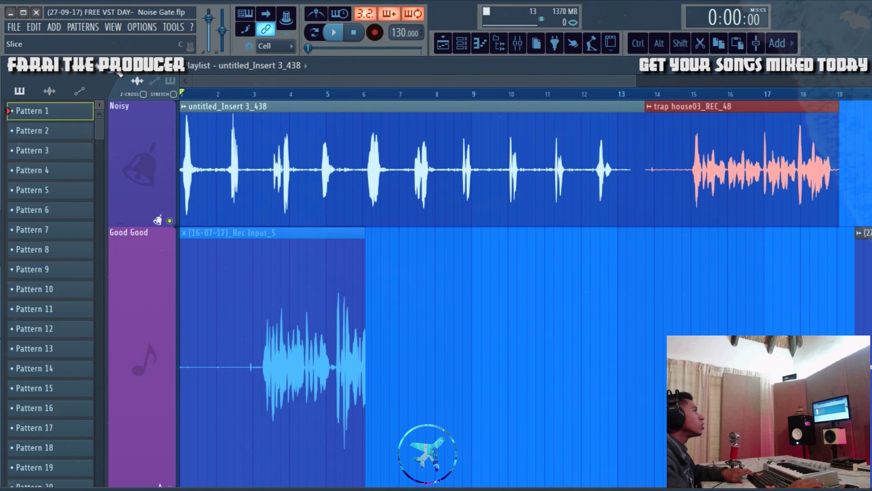
{"action": "scroll", "coordinate": [200, 95], "scroll_direction": "up", "scroll_amount": 5}
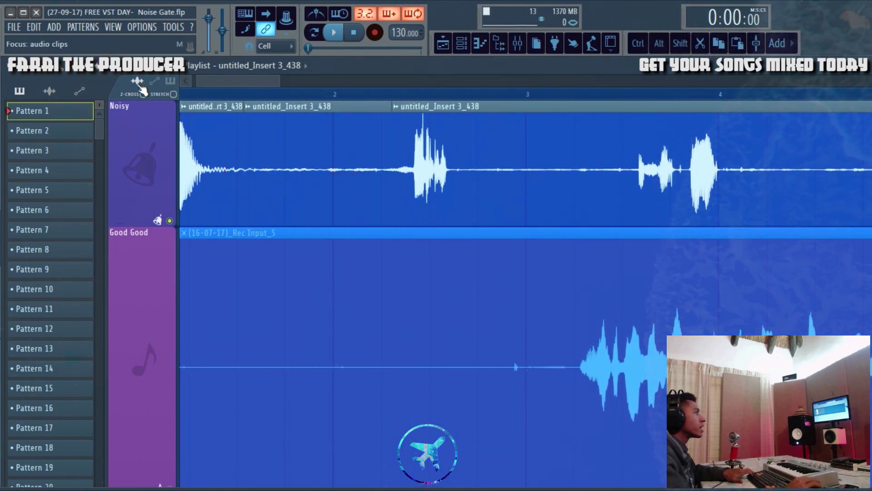
{"action": "right_click", "coordinate": [317, 177]}
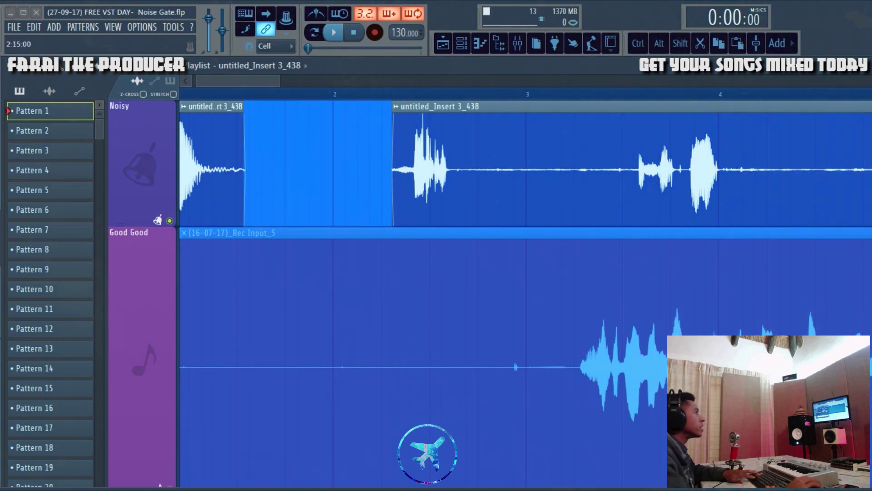
Step: Play the Noisy track from the start to hear the cut-out section against the remaining noise, and stop playback
{"action": "scroll", "coordinate": [258, 87], "scroll_direction": "left", "scroll_amount": 2}
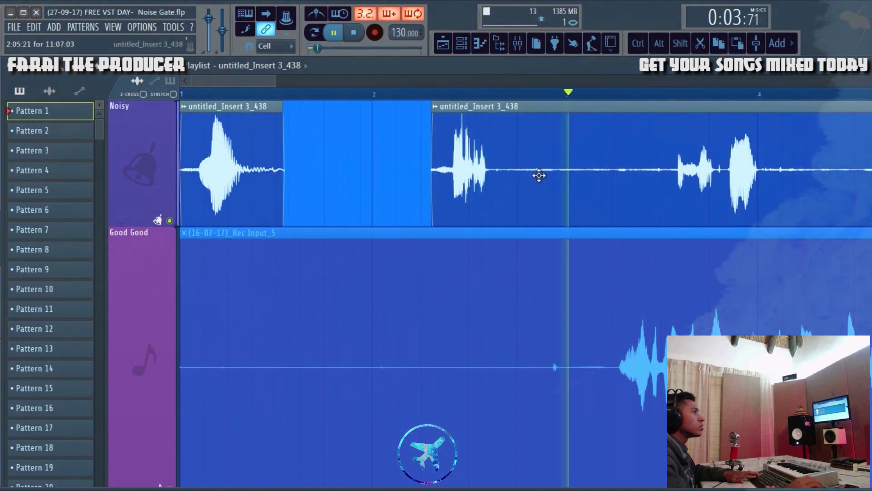
{"action": "scroll", "coordinate": [432, 93], "scroll_direction": "down", "scroll_amount": 4}
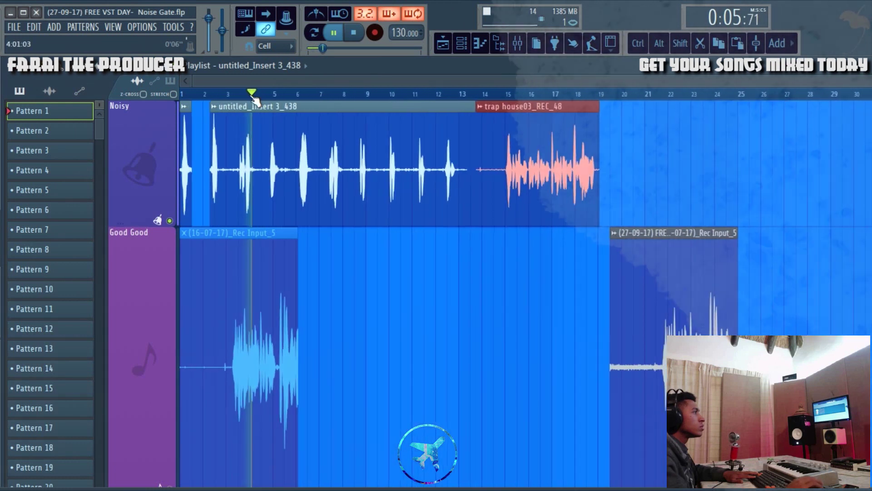
{"action": "key", "text": "space"}
Step: Extend the end of the first Noisy clip piece without snapping until it nearly reaches the second piece
{"action": "scroll", "coordinate": [198, 97], "scroll_direction": "up", "scroll_amount": 5}
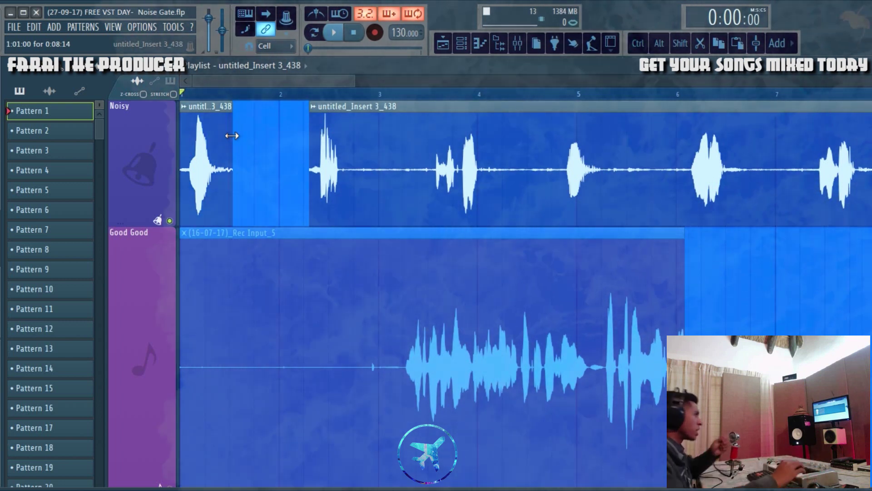
{"action": "key", "text": "alt"}
{"action": "left_click_drag", "start_coordinate": [229, 135], "coordinate": [305, 165]}
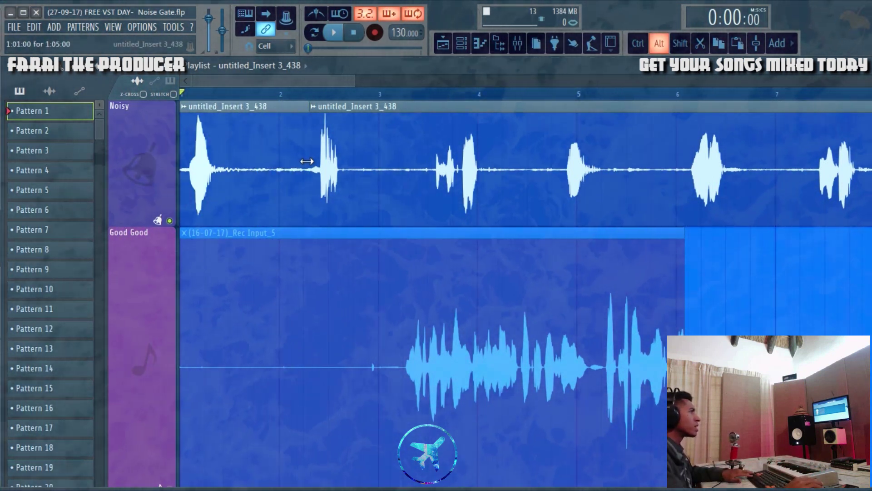
Step: Make the Noisy track taller in the playlist and inspect the background noise between the vocal peaks
{"action": "left_click", "coordinate": [521, 50]}
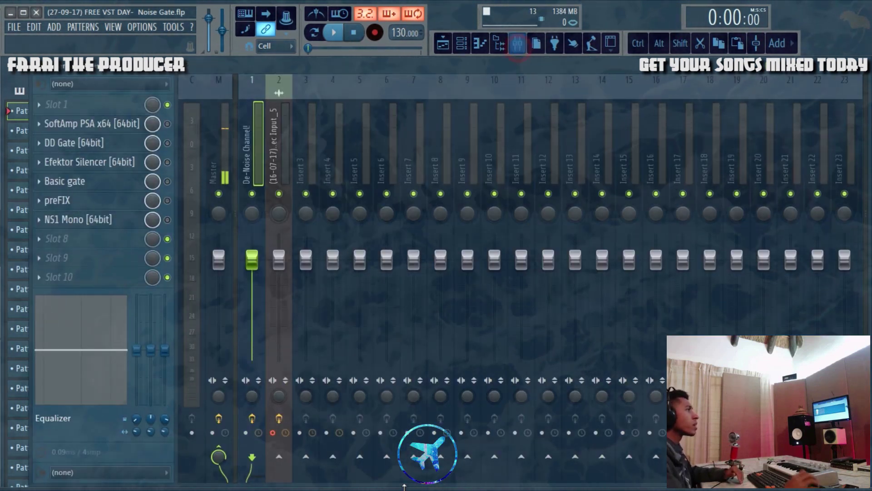
{"action": "left_click", "coordinate": [443, 45]}
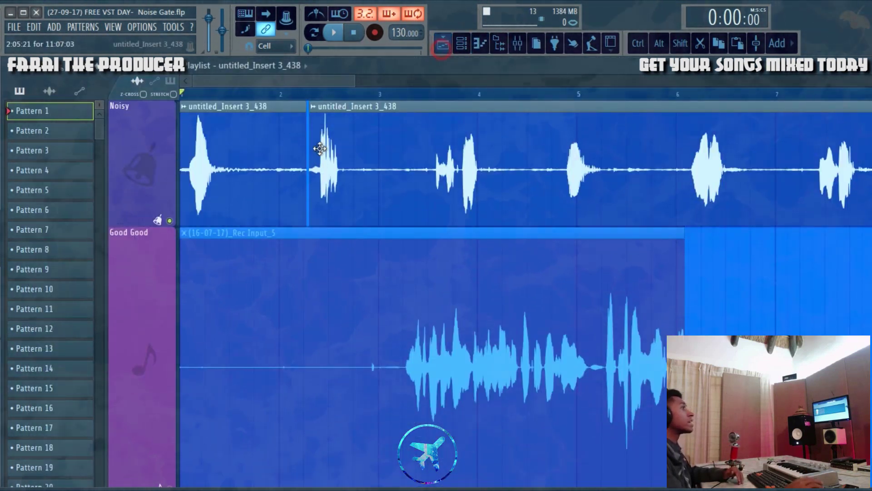
{"action": "scroll", "coordinate": [321, 102], "scroll_direction": "down", "scroll_amount": 3}
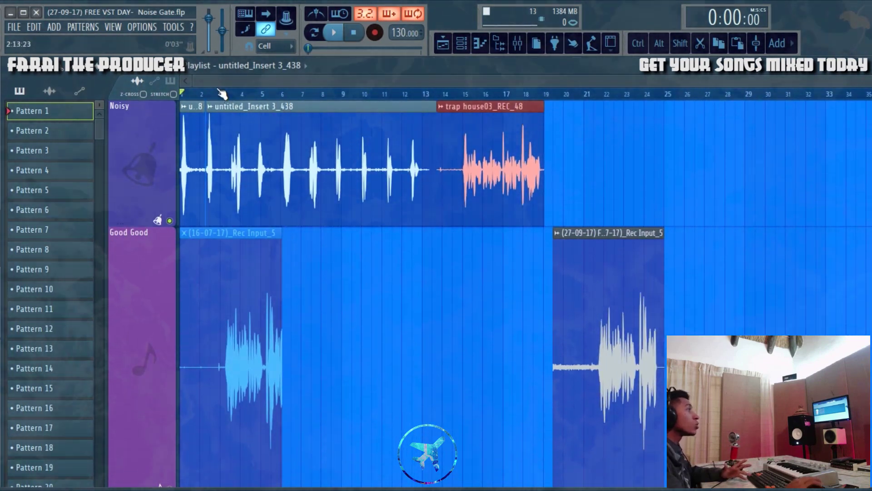
{"action": "scroll", "coordinate": [236, 100], "scroll_direction": "up", "scroll_amount": 4}
{"action": "scroll", "coordinate": [236, 101], "scroll_direction": "up", "scroll_amount": 3}
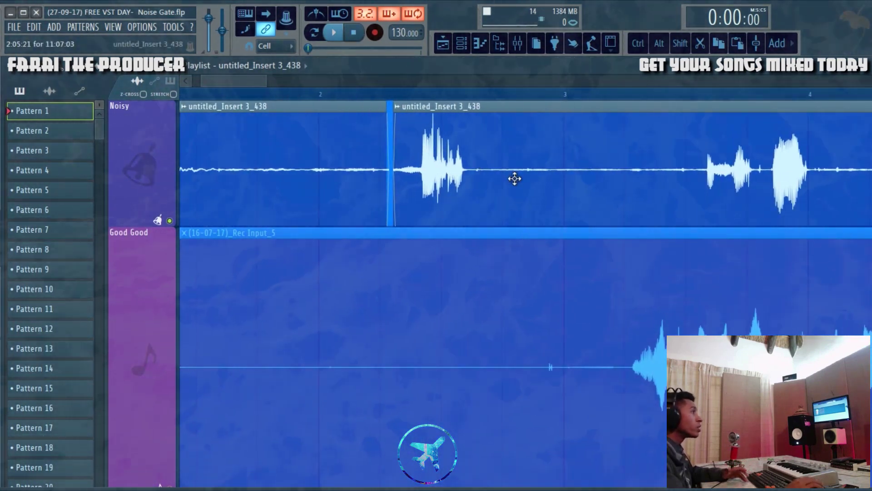
{"action": "left_click_drag", "start_coordinate": [142, 222], "coordinate": [141, 292]}
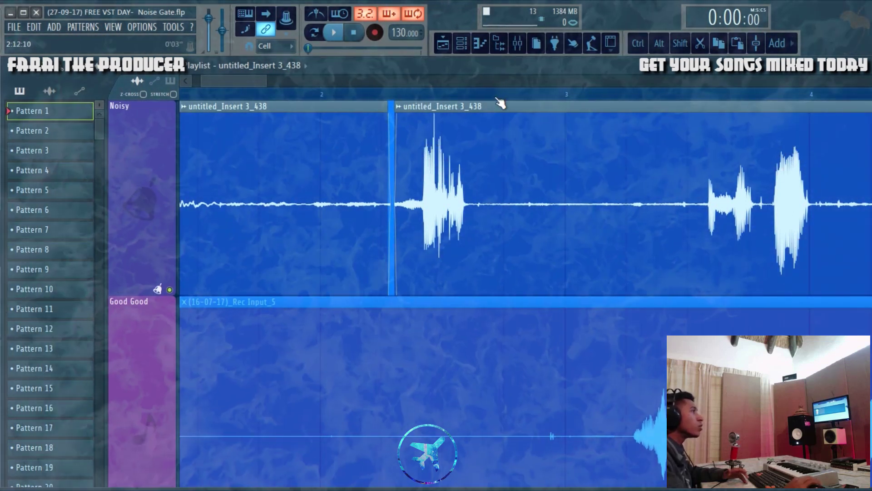
{"action": "scroll", "coordinate": [280, 92], "scroll_direction": "right", "scroll_amount": 3}
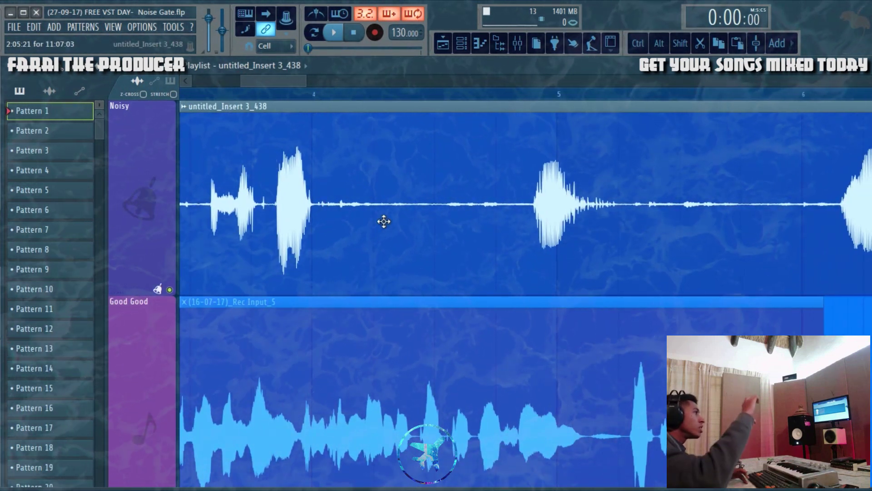
Step: Show the NS1 Mono noise suppressor on the De-Noise Channel mixer track and close its window
{"action": "left_click", "coordinate": [526, 47]}
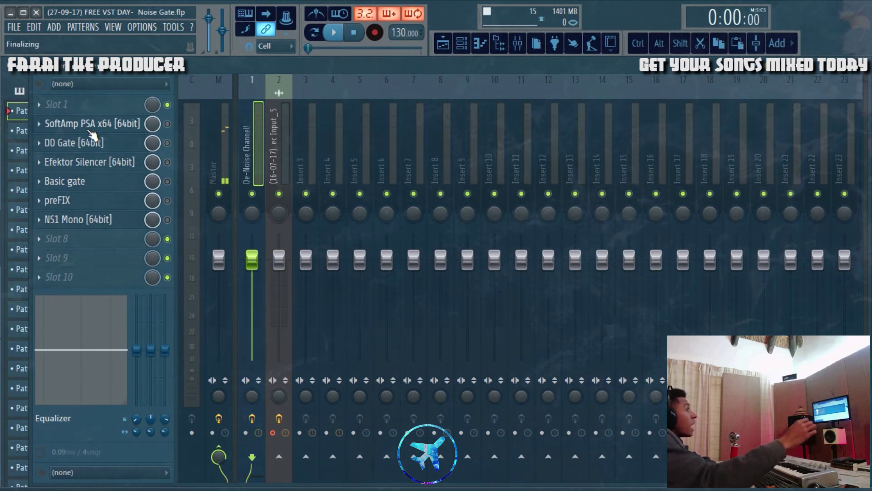
{"action": "left_click", "coordinate": [95, 218]}
{"action": "left_click_drag", "start_coordinate": [438, 86], "coordinate": [485, 67]}
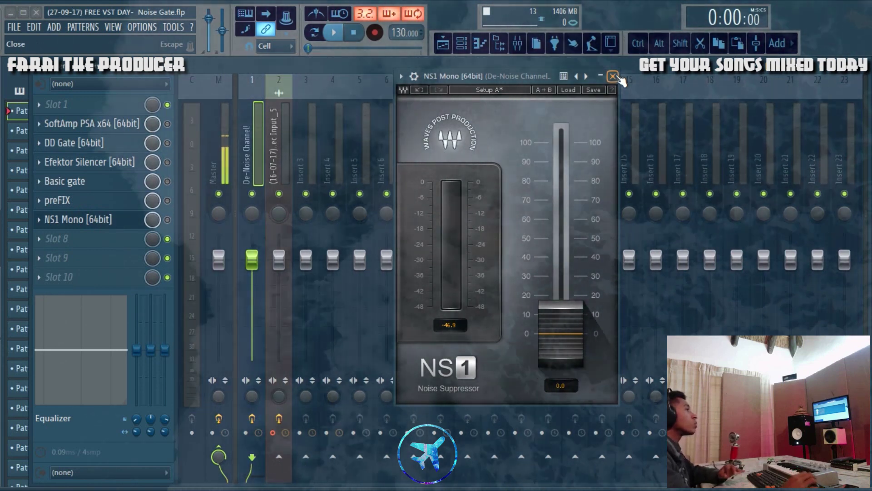
{"action": "left_click", "coordinate": [616, 77]}
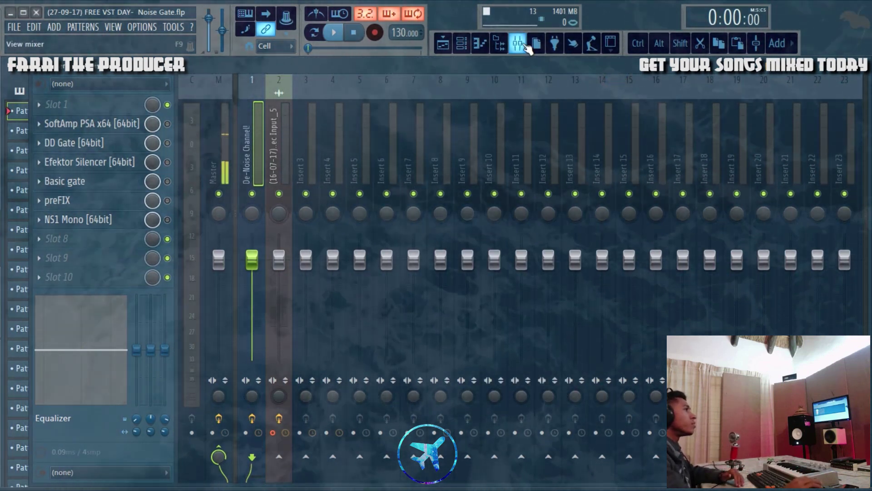
Step: View the full length of the Noisy track in the playlist and return to the mixer
{"action": "left_click", "coordinate": [443, 43]}
{"action": "scroll", "coordinate": [327, 95], "scroll_direction": "down", "scroll_amount": 5}
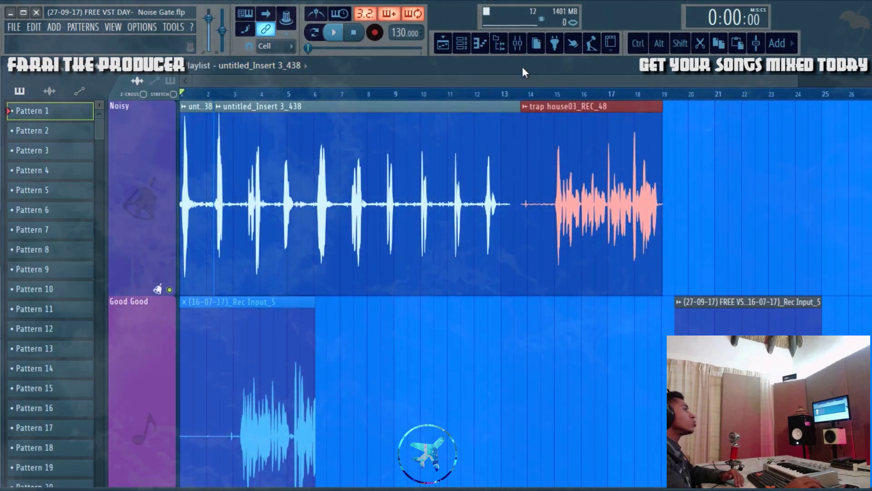
{"action": "left_click", "coordinate": [517, 43]}
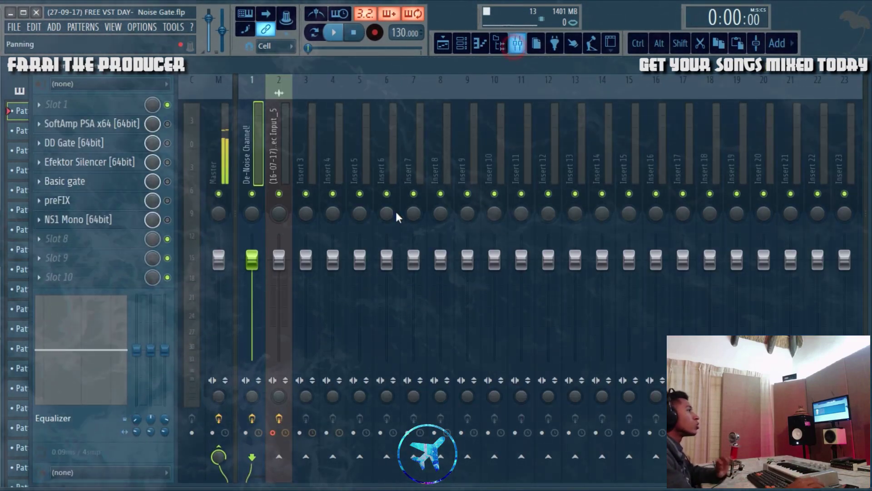
Step: Enable SoftAmp PSA x64 on the De-Noise Channel and run the PSI Denoiser's Learn function while the Noisy track plays
{"action": "left_click", "coordinate": [168, 124]}
{"action": "left_click", "coordinate": [116, 124]}
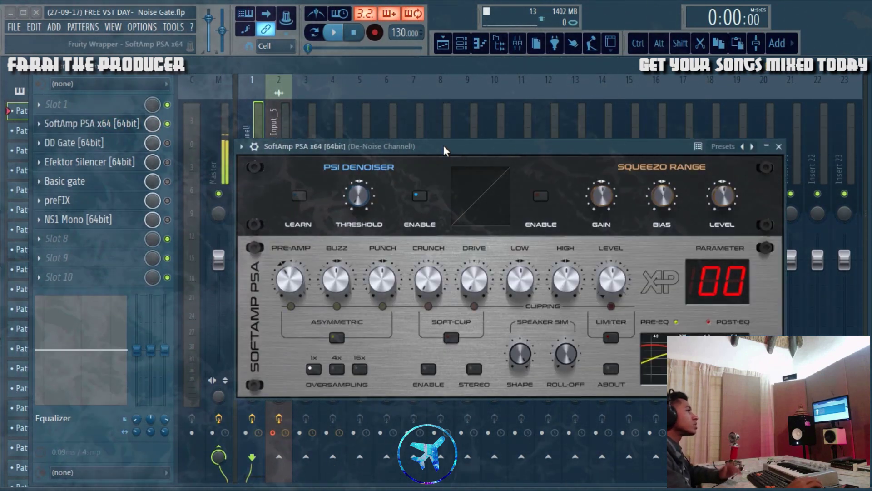
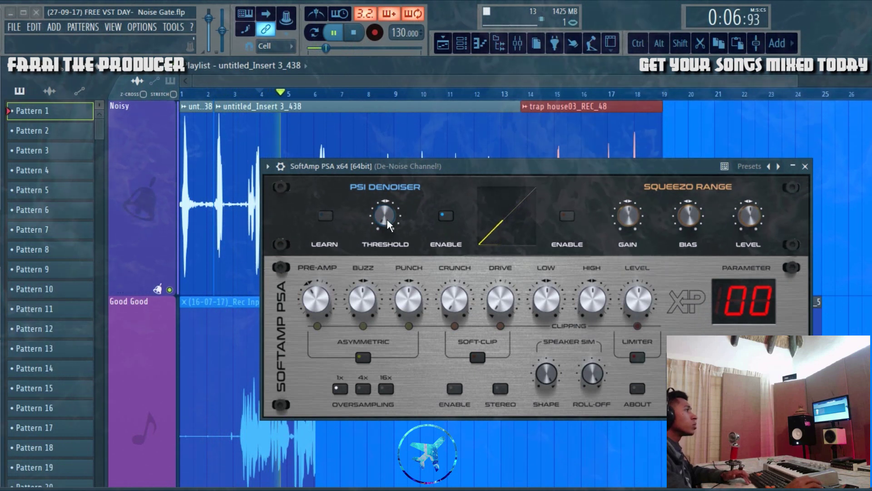
{"action": "left_click_drag", "start_coordinate": [387, 220], "coordinate": [382, 162]}
{"action": "left_click", "coordinate": [327, 217]}
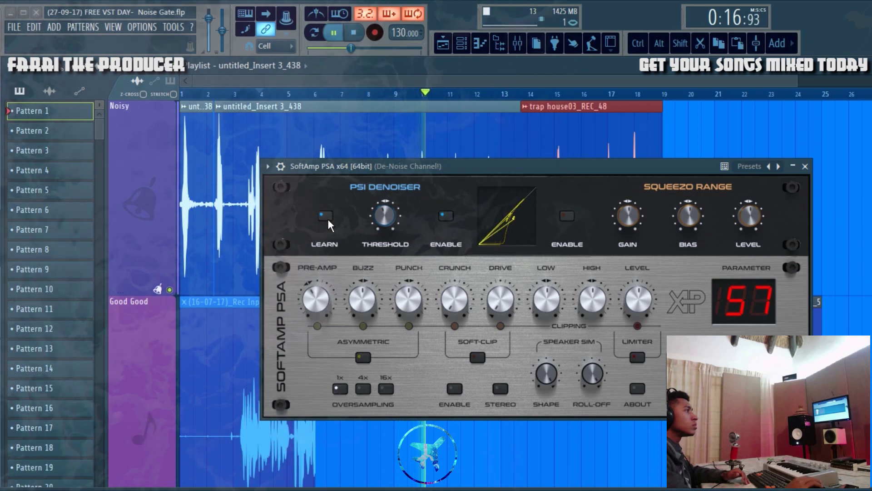
{"action": "left_click", "coordinate": [328, 219]}
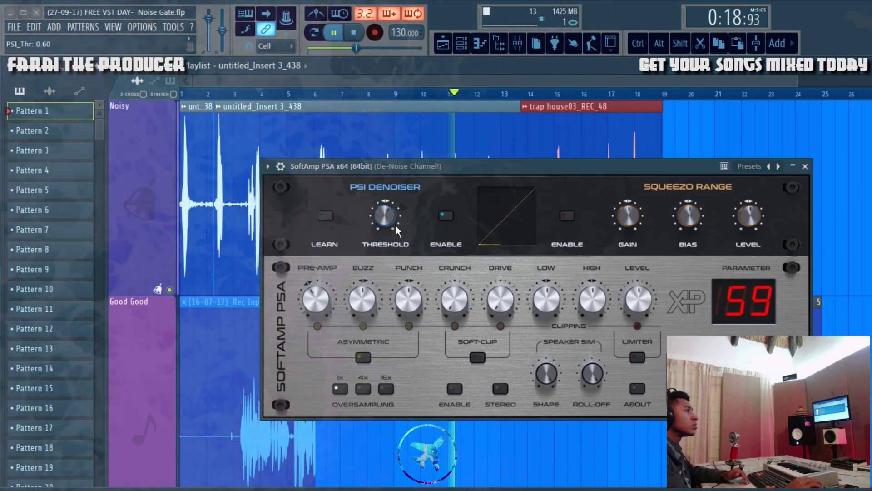
Step: Lower the PSI Denoiser threshold to 31 while listening to the Noisy track from its start, and stop playback
{"action": "left_click_drag", "start_coordinate": [393, 218], "coordinate": [396, 243]}
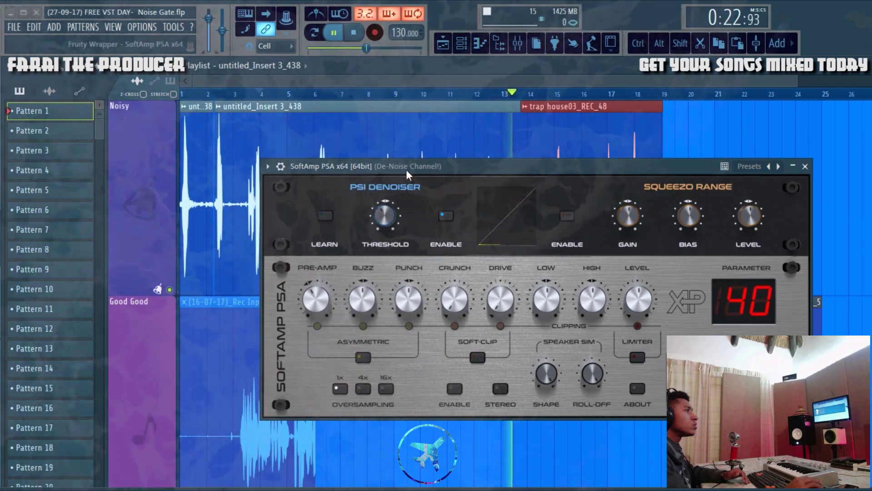
{"action": "left_click_drag", "start_coordinate": [407, 169], "coordinate": [411, 143]}
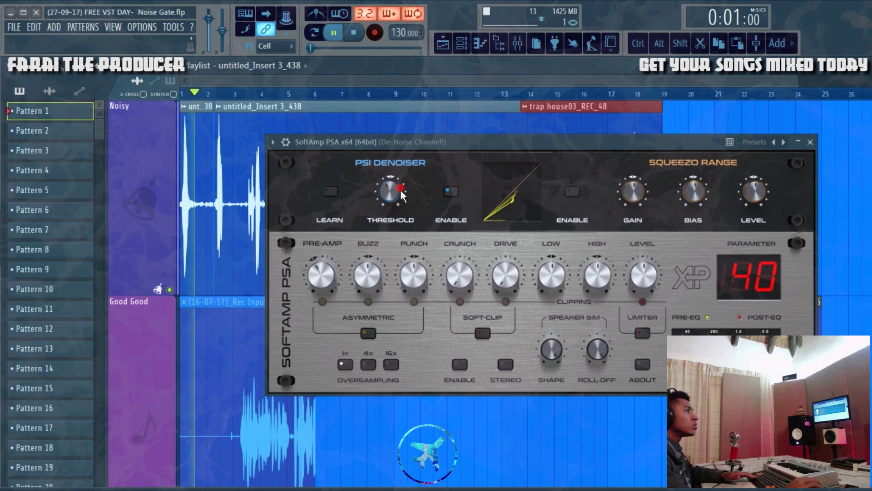
{"action": "left_click_drag", "start_coordinate": [399, 200], "coordinate": [426, 203]}
{"action": "key", "text": "space"}
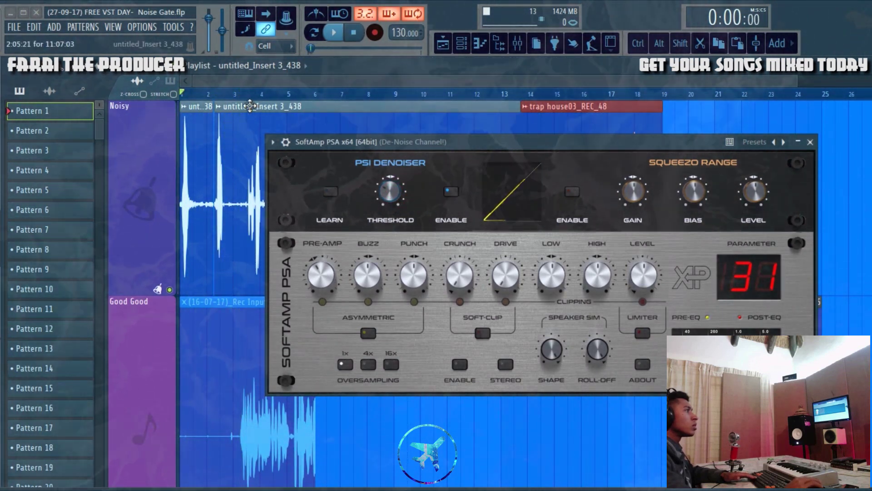
Step: Move the plugin window aside and loop playback over the noise-only gap around bar 3 of the Noisy track
{"action": "left_click_drag", "start_coordinate": [385, 147], "coordinate": [660, 159]}
{"action": "left_click_drag", "start_coordinate": [292, 182], "coordinate": [405, 232]}
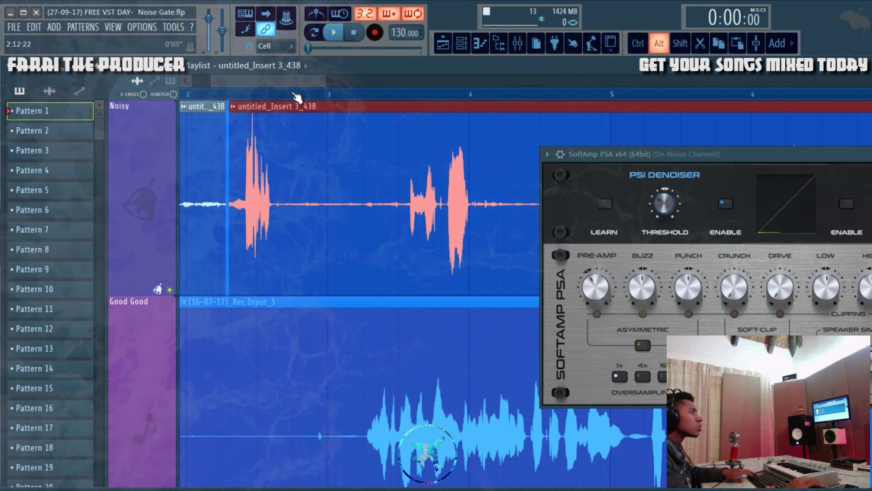
{"action": "left_click_drag", "start_coordinate": [292, 91], "coordinate": [393, 122]}
{"action": "key", "text": "space"}
Step: Let the PSI Denoiser learn the noise from the looped gap and set its threshold to 51
{"action": "left_click_drag", "start_coordinate": [633, 155], "coordinate": [520, 132]}
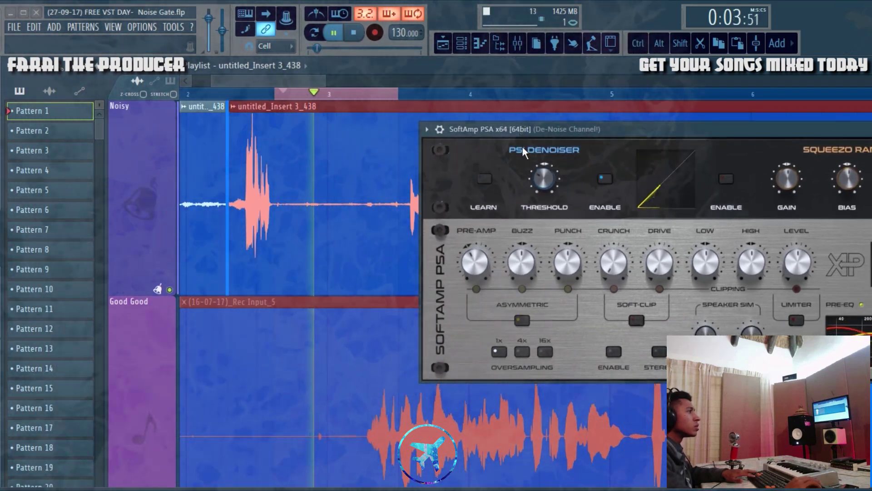
{"action": "left_click", "coordinate": [486, 189]}
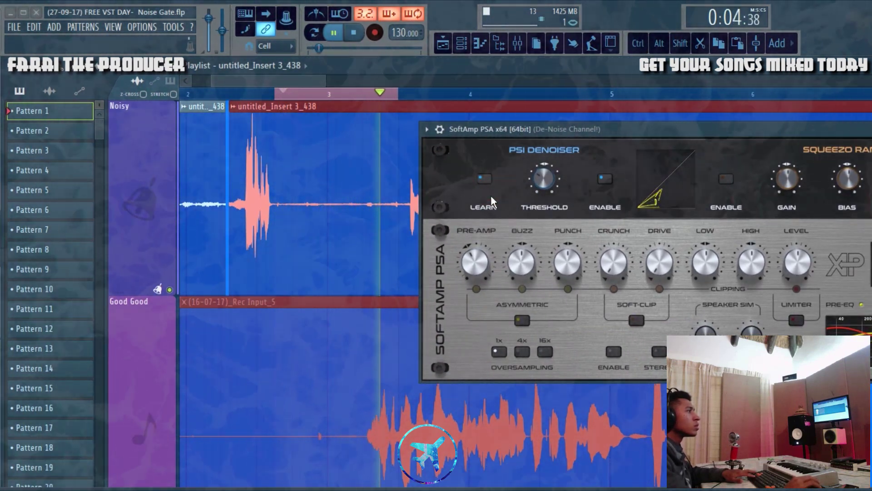
{"action": "left_click_drag", "start_coordinate": [545, 181], "coordinate": [541, 208]}
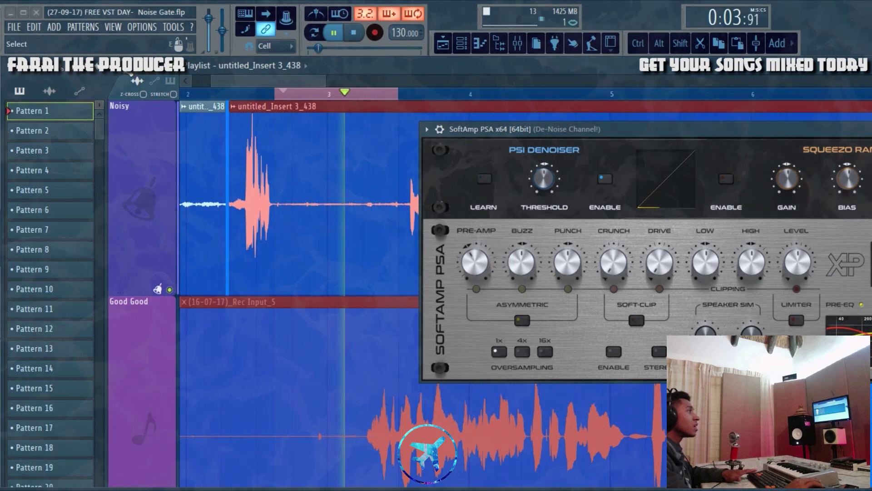
Step: Clear the loop range, play the Noisy track from the second clip piece, and close the SoftAmp PSA window
{"action": "left_click", "coordinate": [245, 95]}
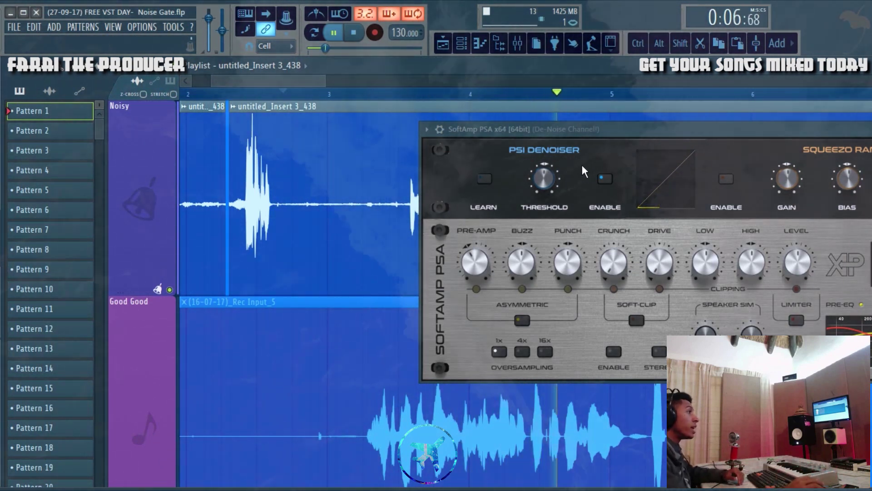
{"action": "left_click_drag", "start_coordinate": [555, 130], "coordinate": [448, 124]}
{"action": "left_click", "coordinate": [857, 121]}
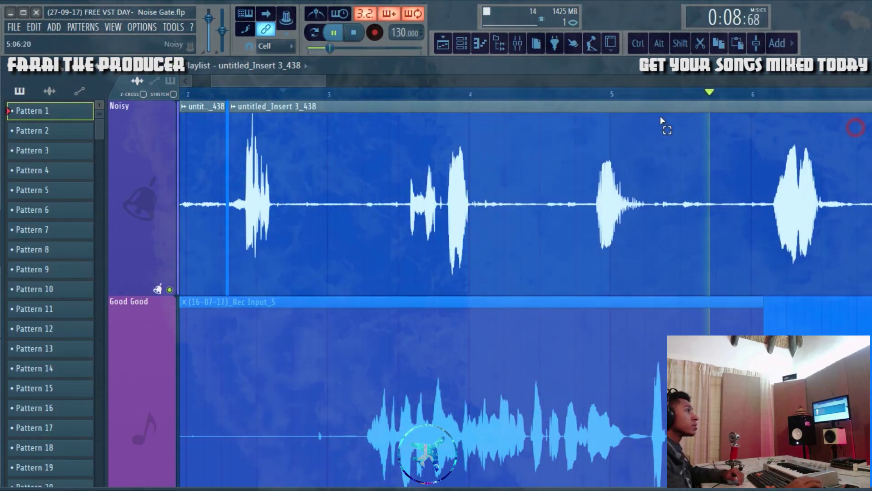
{"action": "scroll", "coordinate": [650, 94], "scroll_direction": "down", "scroll_amount": 5}
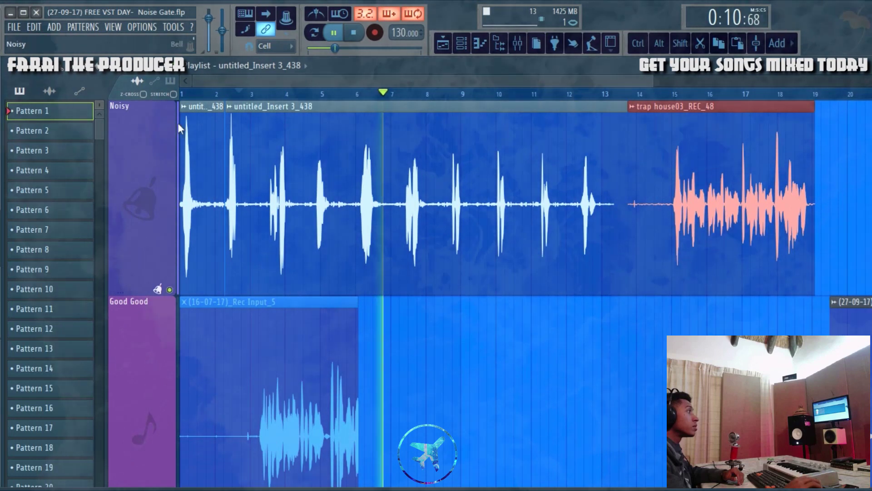
Step: Compare the Noisy track with SoftAmp PSA bypassed and re-enabled in the mixer during playback, and stop playback
{"action": "left_click", "coordinate": [517, 44]}
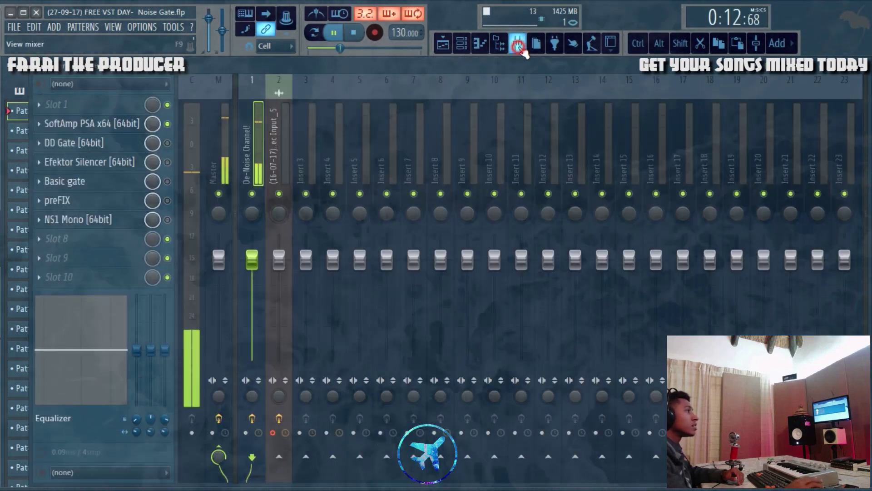
{"action": "left_click", "coordinate": [168, 124]}
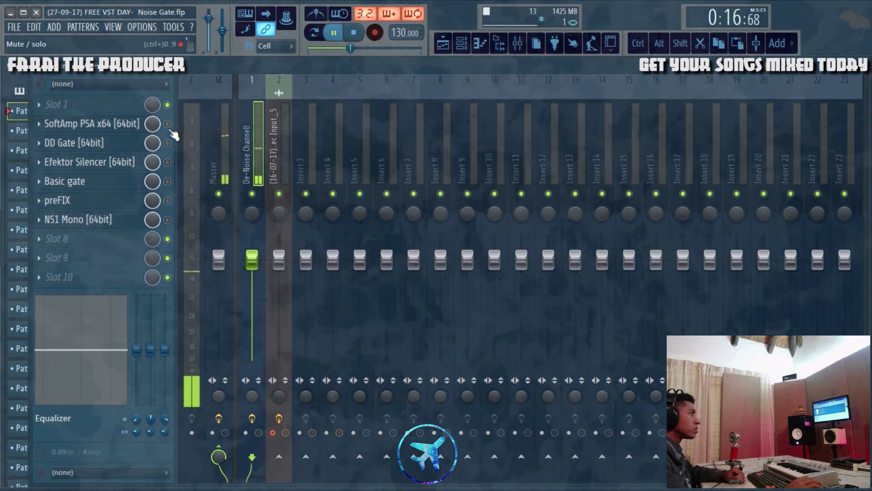
{"action": "left_click", "coordinate": [167, 124]}
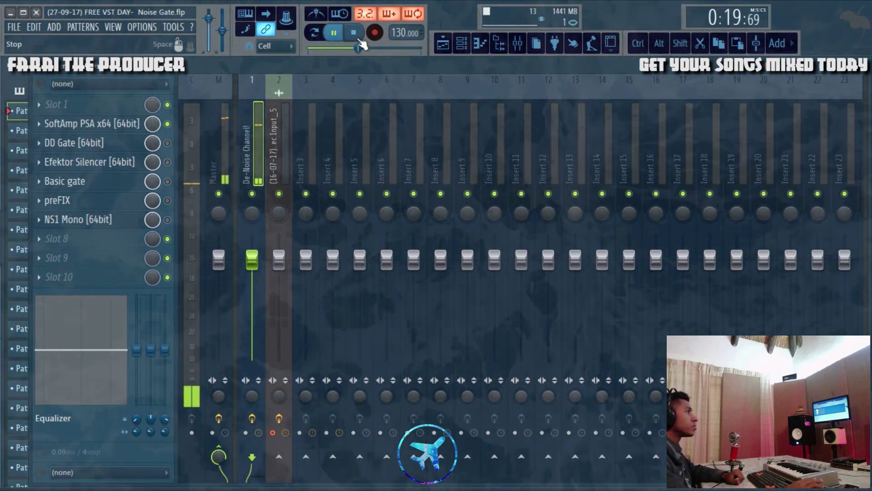
{"action": "key", "text": "space"}
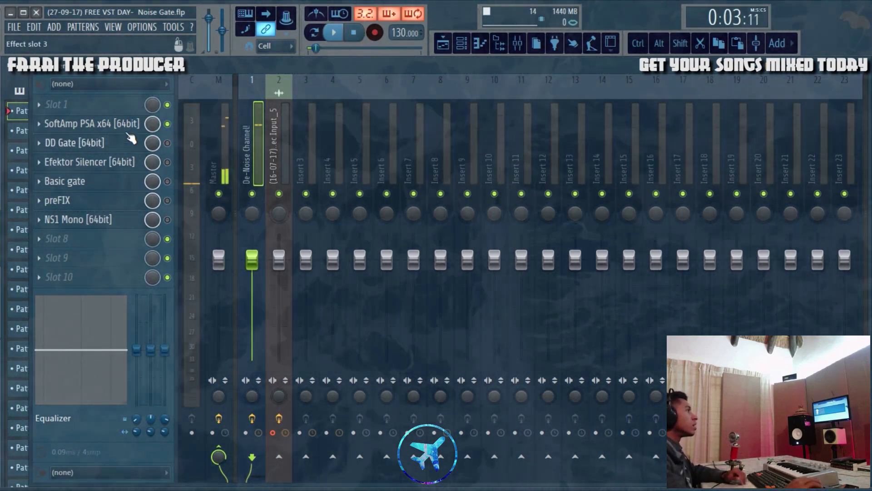
Step: Show the SoftAmp PSA denoiser and Squeezo Range controls and close the plugin window
{"action": "left_click", "coordinate": [136, 125]}
{"action": "left_click_drag", "start_coordinate": [528, 121], "coordinate": [495, 125]}
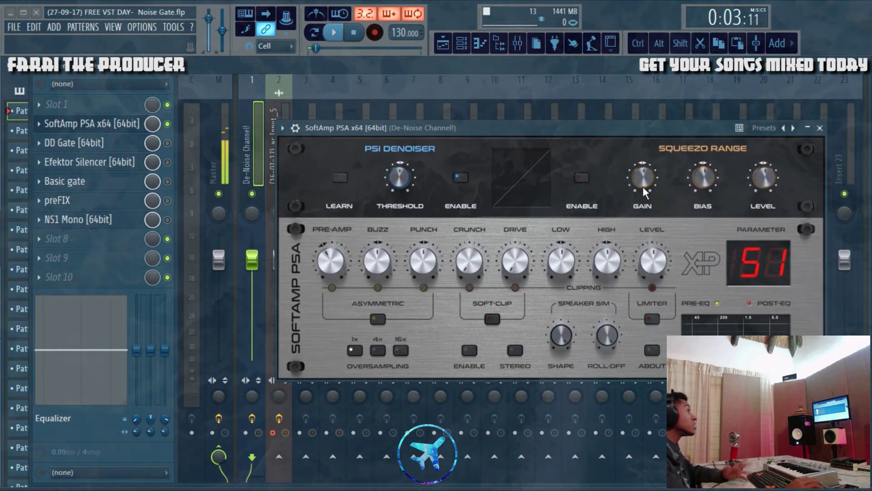
{"action": "left_click", "coordinate": [819, 128]}
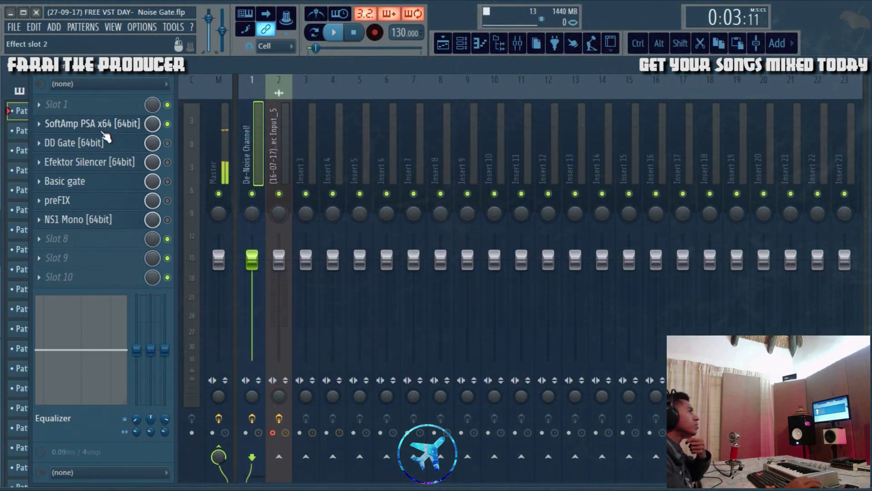
Step: Listen to the trap house03_REC_48 clip in the playlist with the denoiser active
{"action": "left_click", "coordinate": [443, 45]}
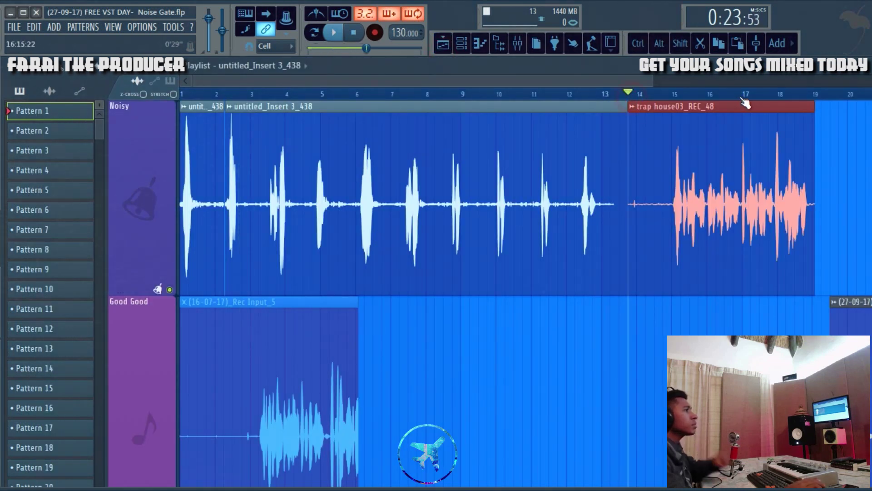
{"action": "scroll", "coordinate": [616, 108], "scroll_direction": "up", "scroll_amount": 5}
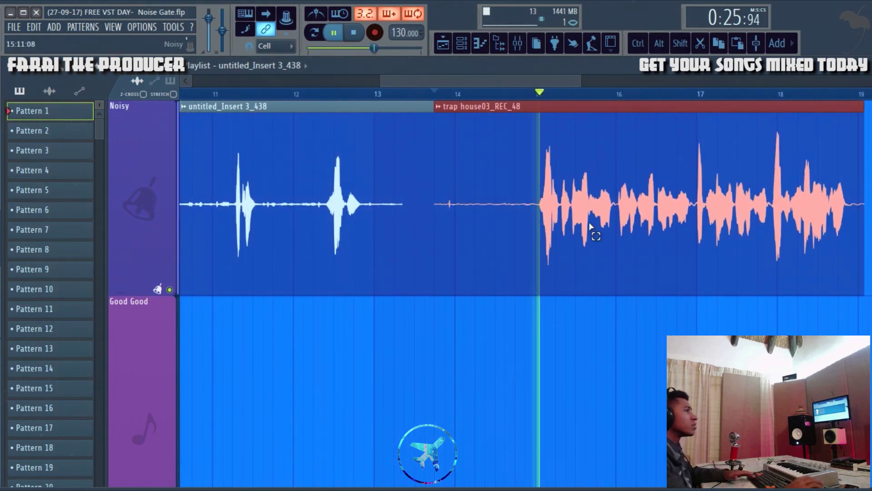
{"action": "key", "text": "space"}
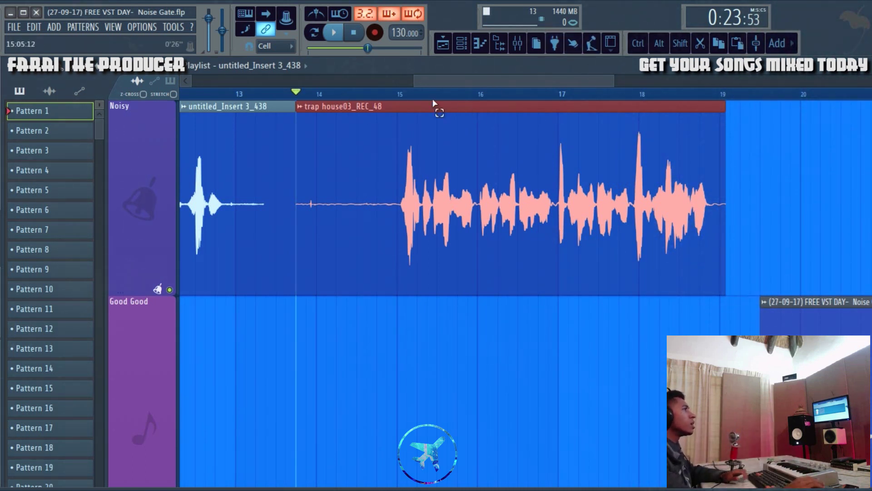
Step: Select the time span of the trap house03_REC_48 clip, 13:13:00 to 19:03:00, and play it as a loop
{"action": "left_click", "coordinate": [397, 169]}
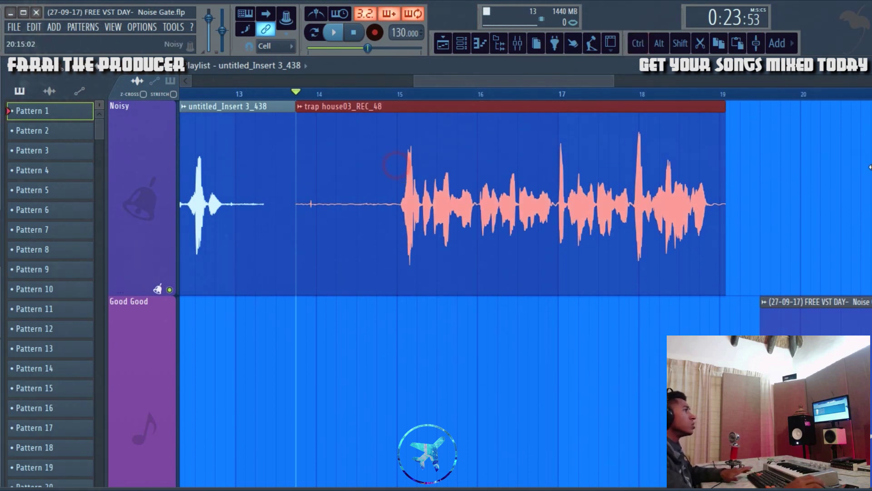
{"action": "left_click", "coordinate": [442, 159]}
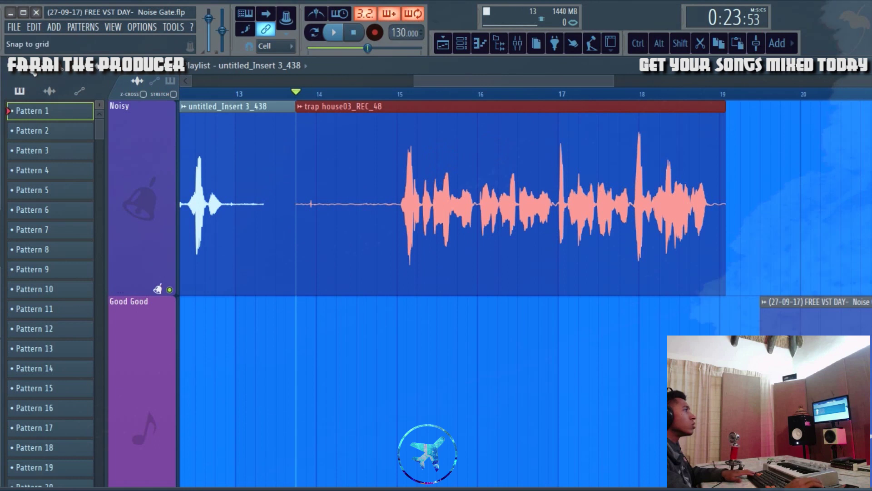
{"action": "key", "text": "ctrl"}
{"action": "left_click", "coordinate": [431, 214]}
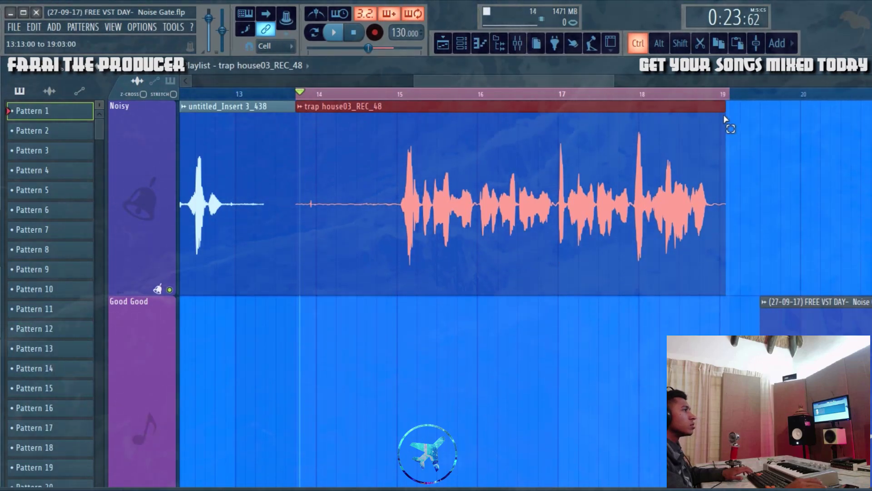
{"action": "key", "text": "space"}
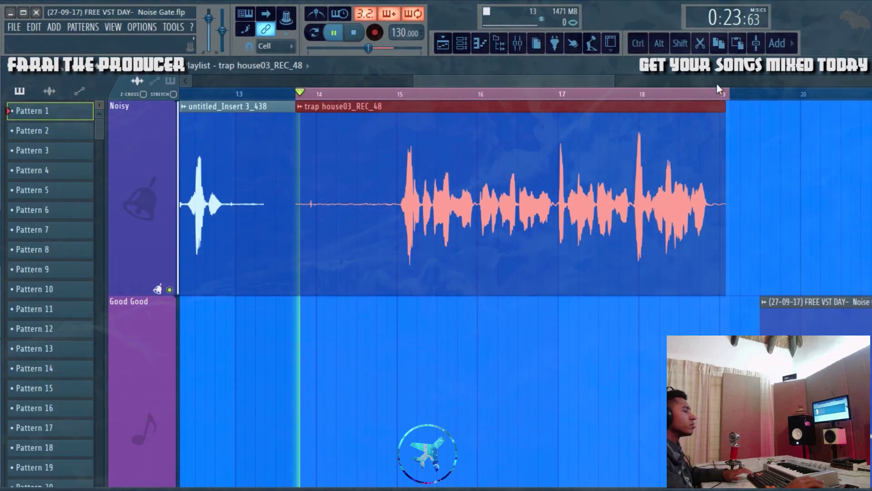
Step: Run Learn in SoftAmp PSA on the looped clip, raise the PSI threshold to 0.59, stop playback and close the plugin
{"action": "left_click", "coordinate": [518, 43]}
{"action": "left_click", "coordinate": [91, 123]}
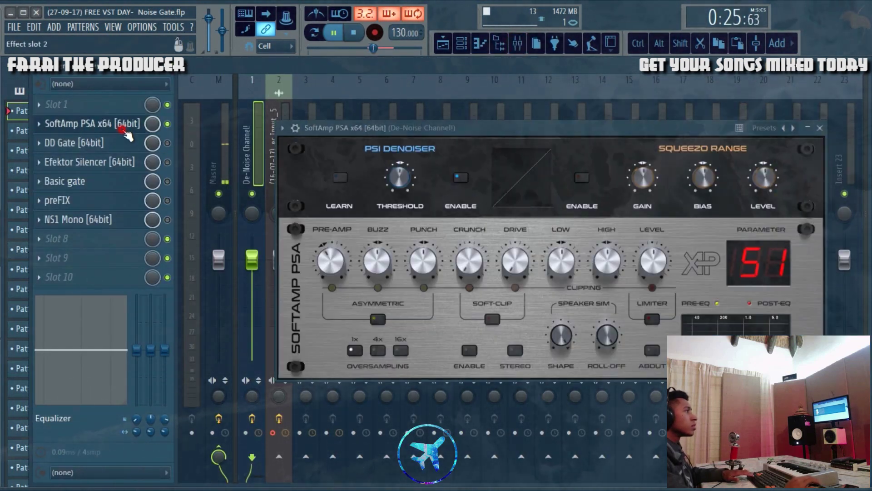
{"action": "left_click_drag", "start_coordinate": [478, 127], "coordinate": [526, 128]}
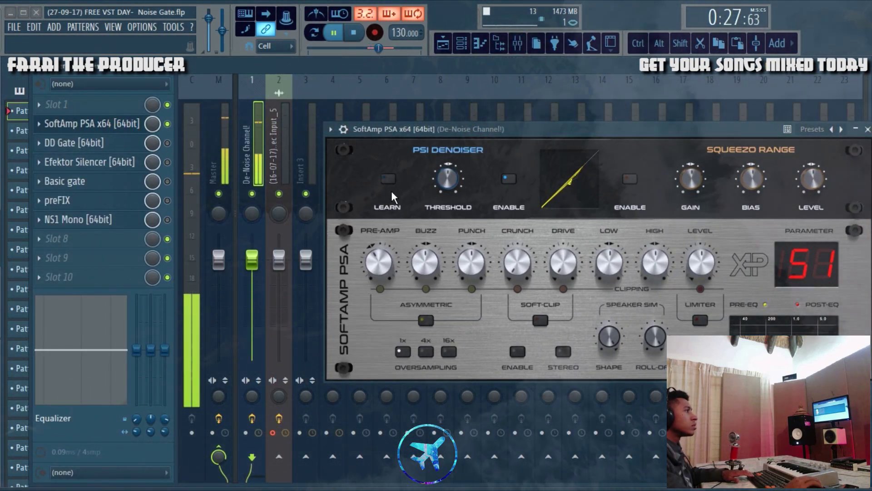
{"action": "left_click", "coordinate": [392, 187]}
{"action": "left_click_drag", "start_coordinate": [448, 179], "coordinate": [446, 135]}
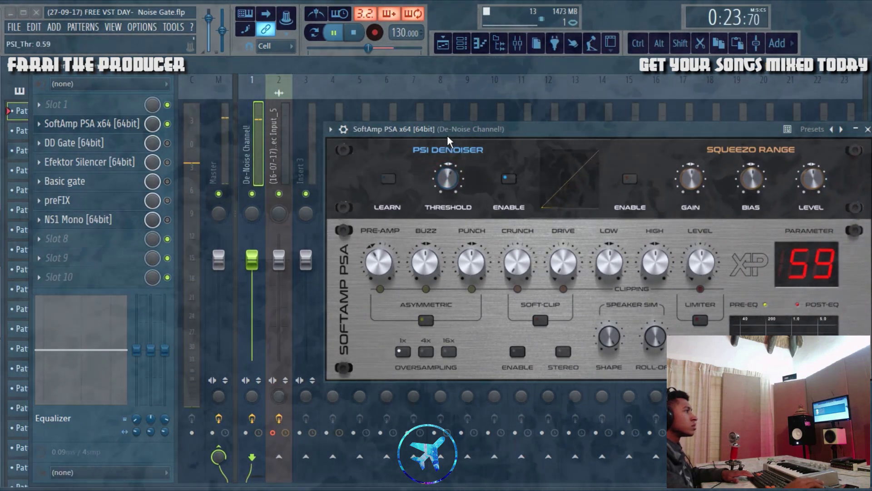
{"action": "key", "text": "space"}
{"action": "left_click", "coordinate": [868, 129]}
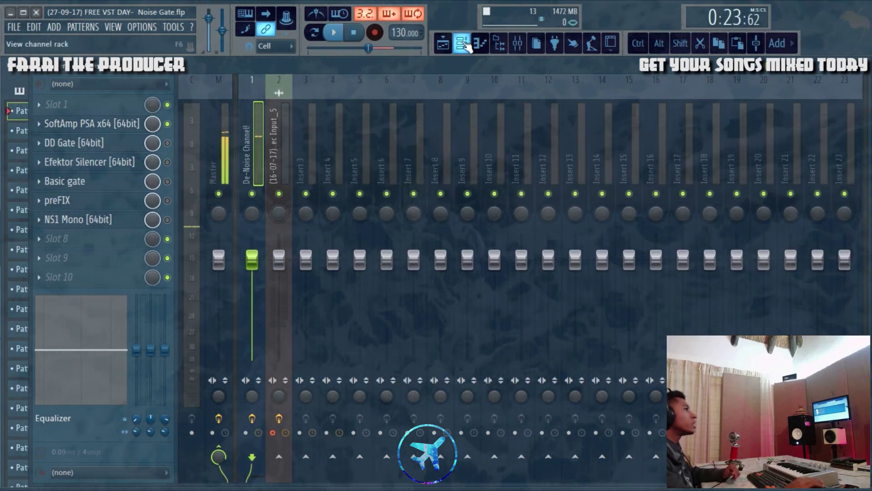
Step: Return to the playlist and select all three clips on the Noisy track
{"action": "left_click", "coordinate": [443, 43]}
{"action": "scroll", "coordinate": [388, 106], "scroll_direction": "down", "scroll_amount": 4}
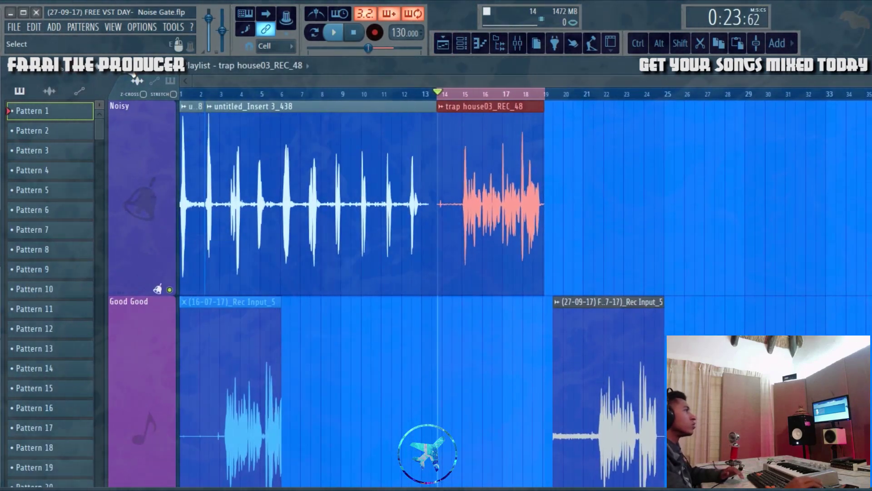
{"action": "left_click", "coordinate": [226, 151], "text": "ctrl"}
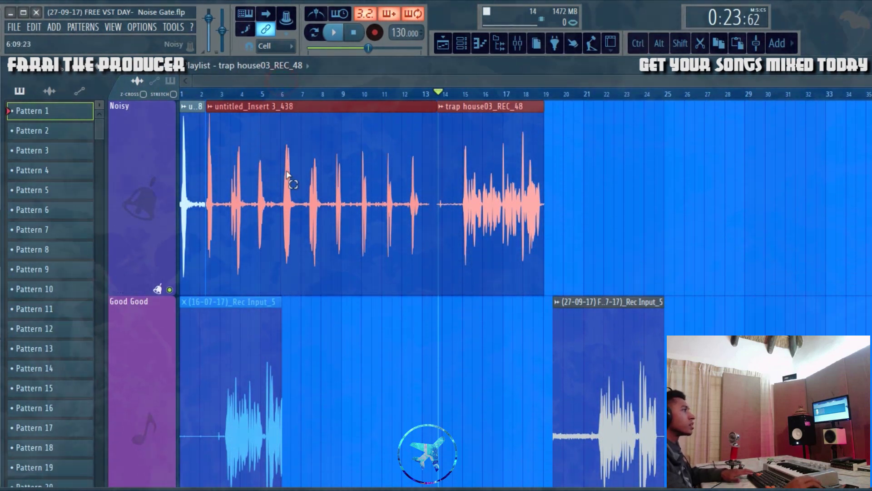
{"action": "left_click", "coordinate": [596, 220]}
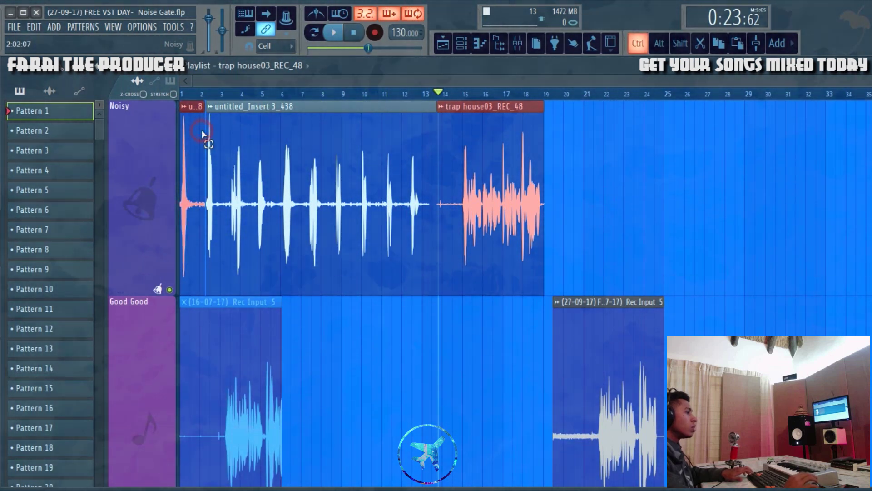
{"action": "left_click", "coordinate": [238, 130], "text": "ctrl"}
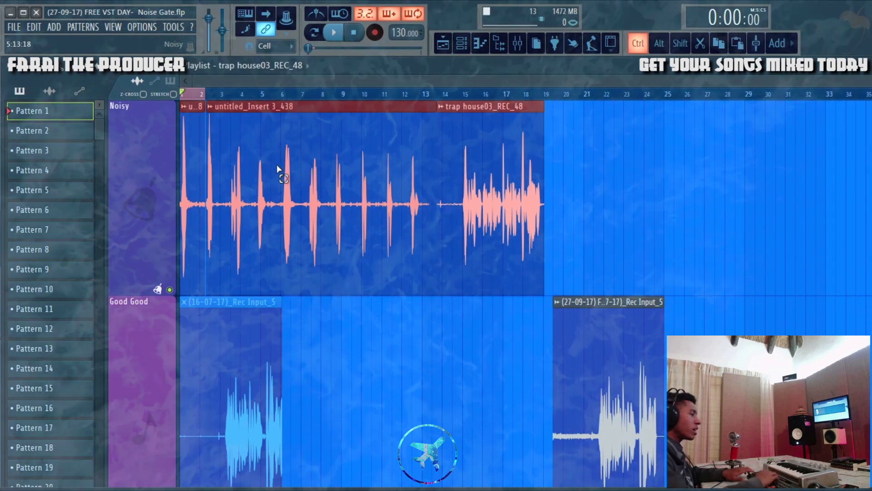
Step: Disable SoftAmp PSA on the De-Noise Channel in the mixer and open DD Gate for editing
{"action": "left_click", "coordinate": [518, 44]}
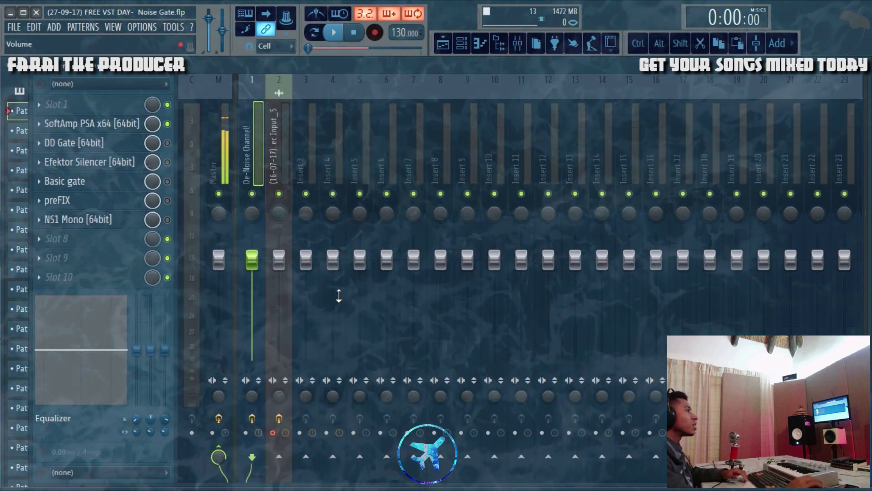
{"action": "left_click", "coordinate": [168, 124]}
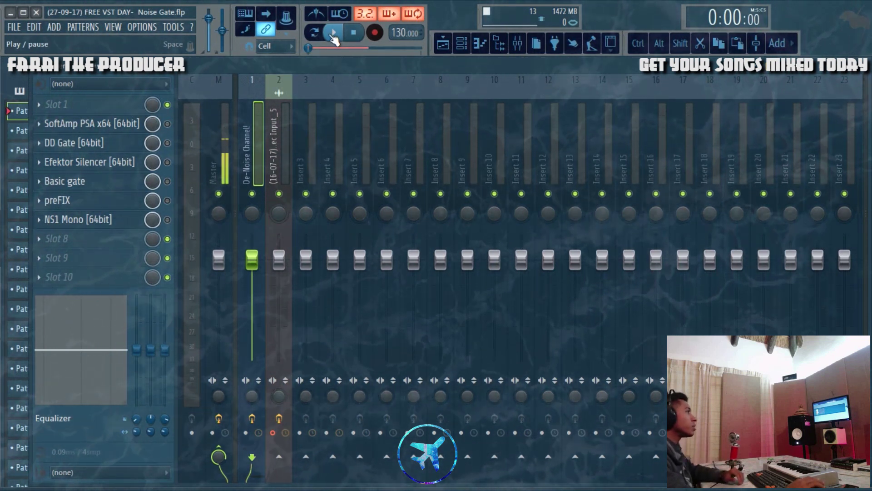
{"action": "left_click", "coordinate": [81, 142]}
{"action": "left_click_drag", "start_coordinate": [453, 219], "coordinate": [383, 199]}
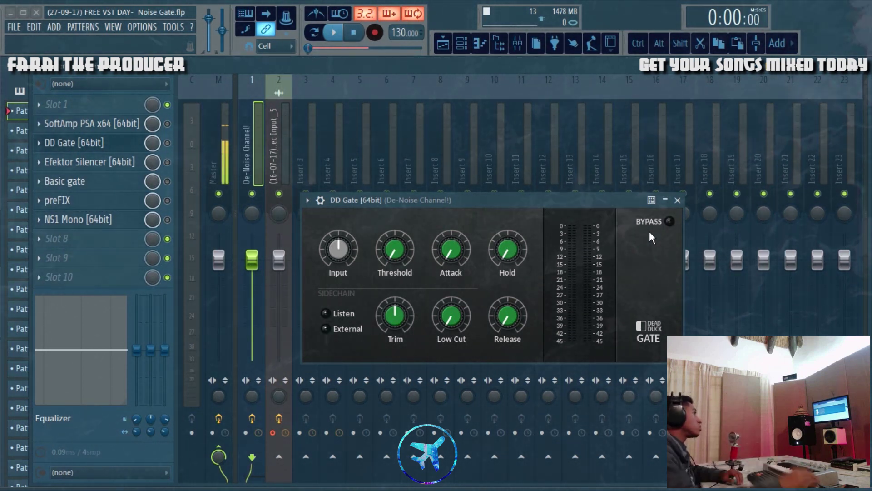
{"action": "left_click_drag", "start_coordinate": [526, 197], "coordinate": [555, 152]}
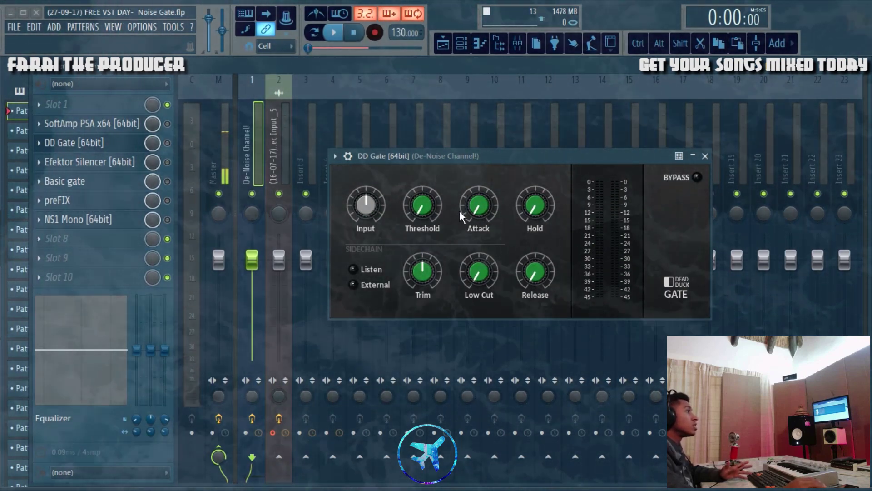
{"action": "left_click", "coordinate": [335, 156]}
{"action": "mouse_move", "coordinate": [360, 194]}
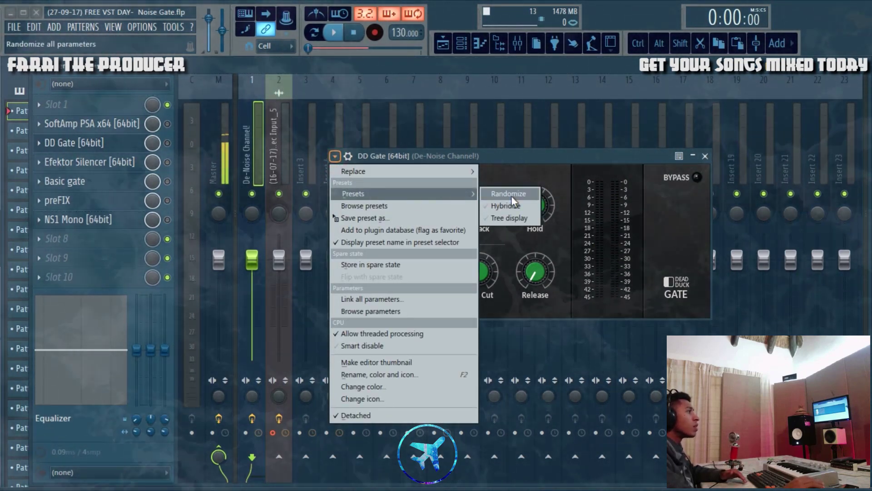
{"action": "left_click", "coordinate": [601, 181]}
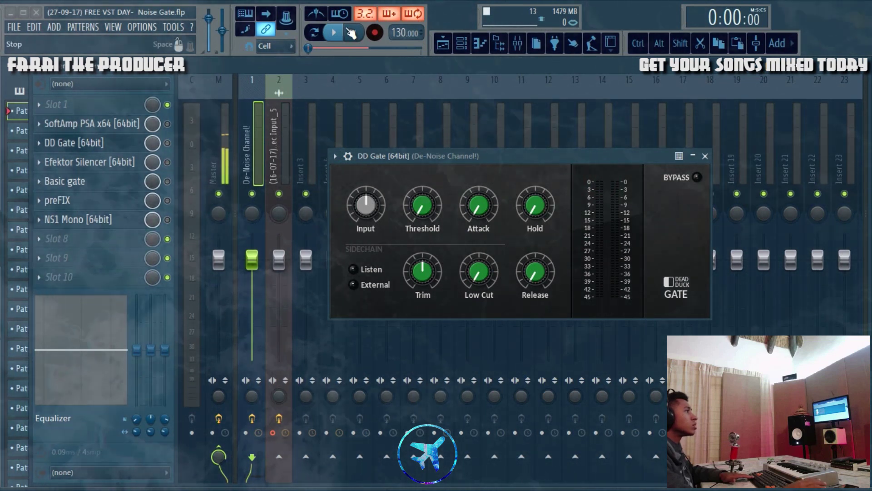
Step: Play the noisy vocals, raise DD Gate's threshold to about -31 dB, and try longer attack and hold times before returning both to minimum
{"action": "left_click_drag", "start_coordinate": [422, 207], "coordinate": [424, 179]}
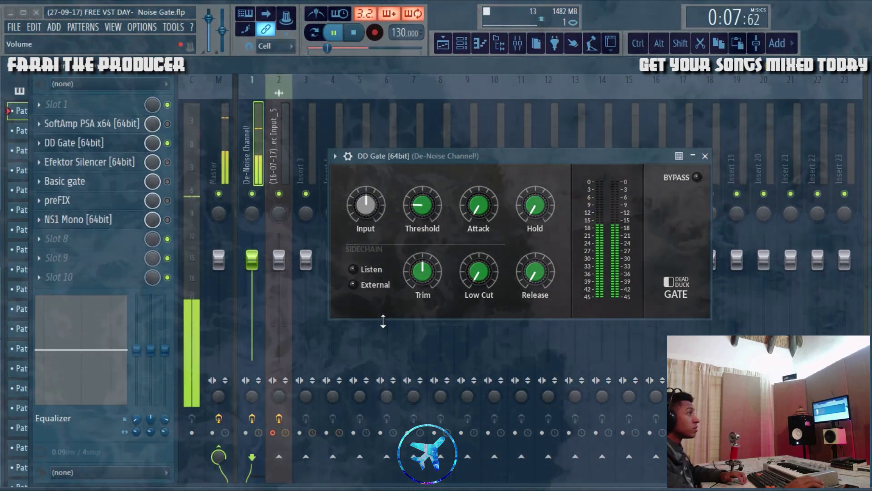
{"action": "scroll", "coordinate": [420, 217], "scroll_direction": "up", "scroll_amount": 2}
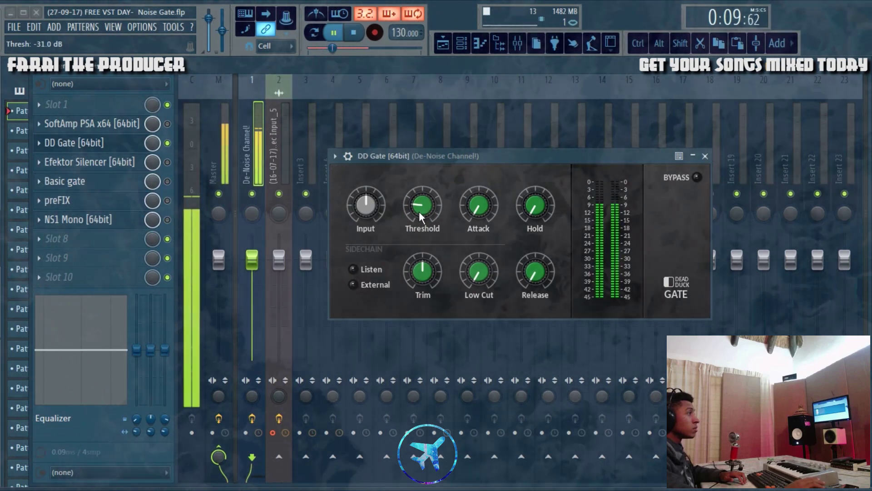
{"action": "left_click_drag", "start_coordinate": [419, 216], "coordinate": [424, 223]}
{"action": "left_click_drag", "start_coordinate": [536, 219], "coordinate": [541, 194]}
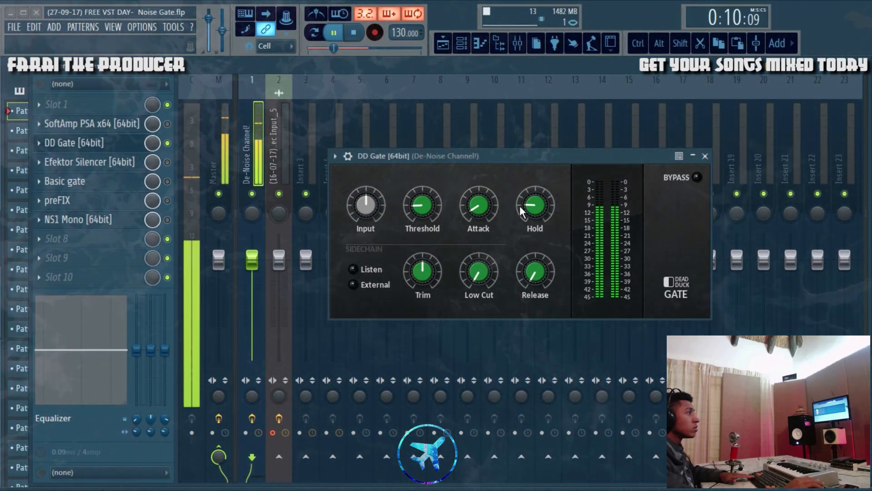
{"action": "left_click_drag", "start_coordinate": [471, 225], "coordinate": [459, 301]}
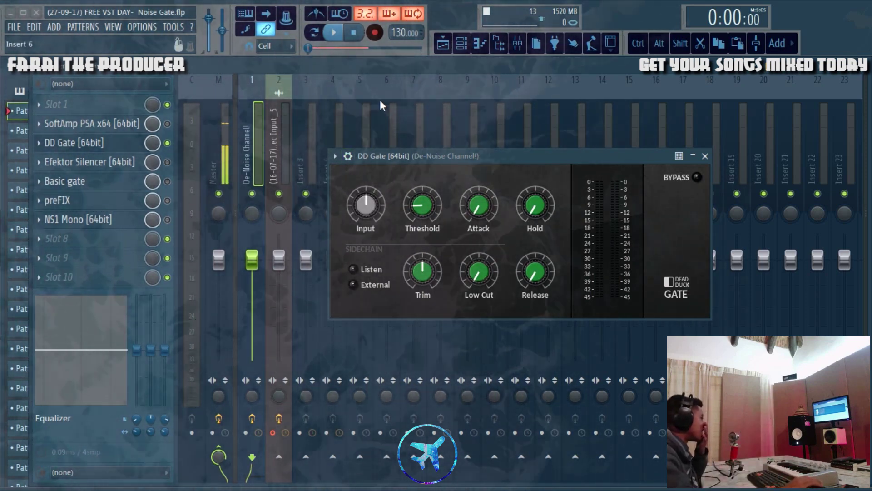
Step: Replay the vocals through DD Gate, raise its threshold further, stop playback and set hold to 32.4 ms
{"action": "left_click_drag", "start_coordinate": [536, 156], "coordinate": [555, 144]}
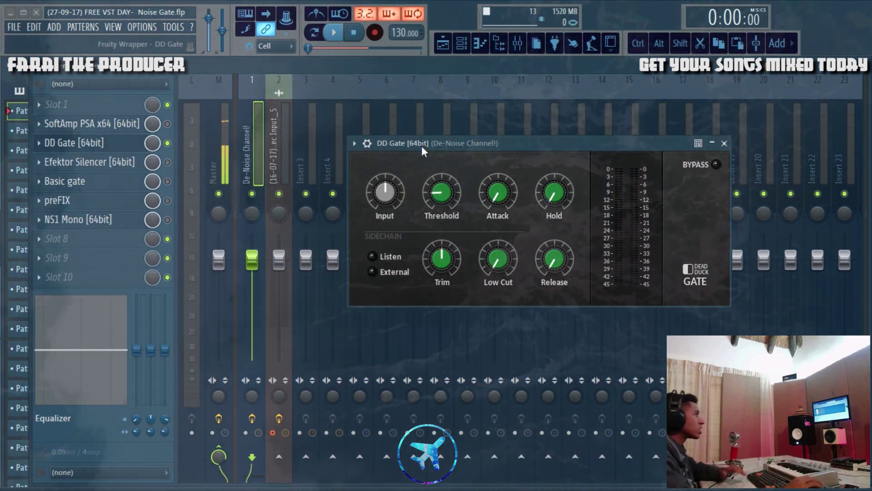
{"action": "left_click_drag", "start_coordinate": [422, 146], "coordinate": [389, 139]}
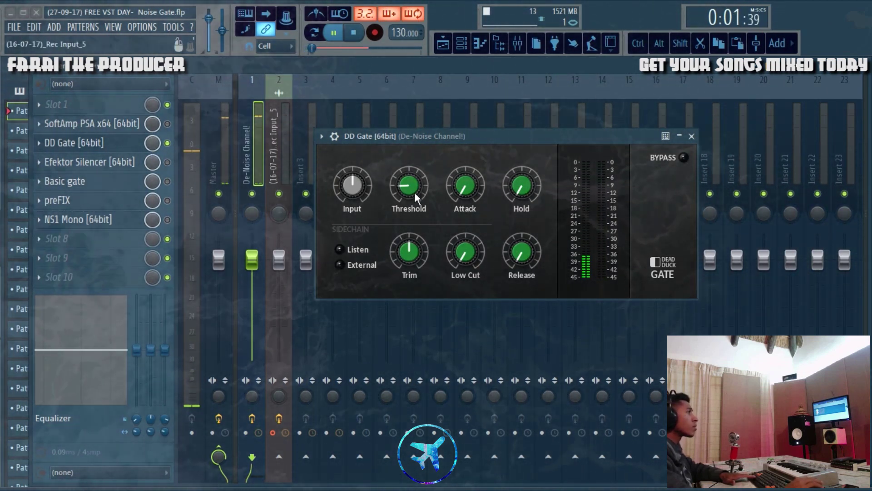
{"action": "left_click", "coordinate": [167, 143]}
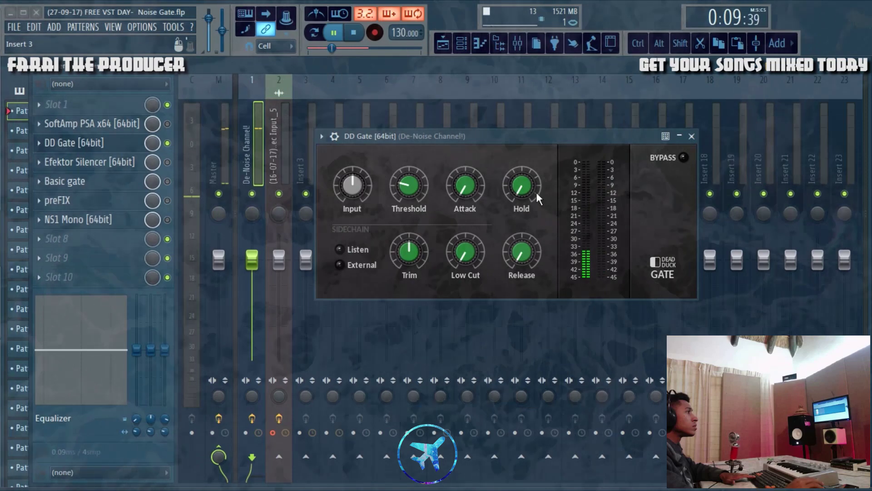
{"action": "key", "text": "space"}
{"action": "scroll", "coordinate": [519, 156], "scroll_direction": "up", "scroll_amount": 5}
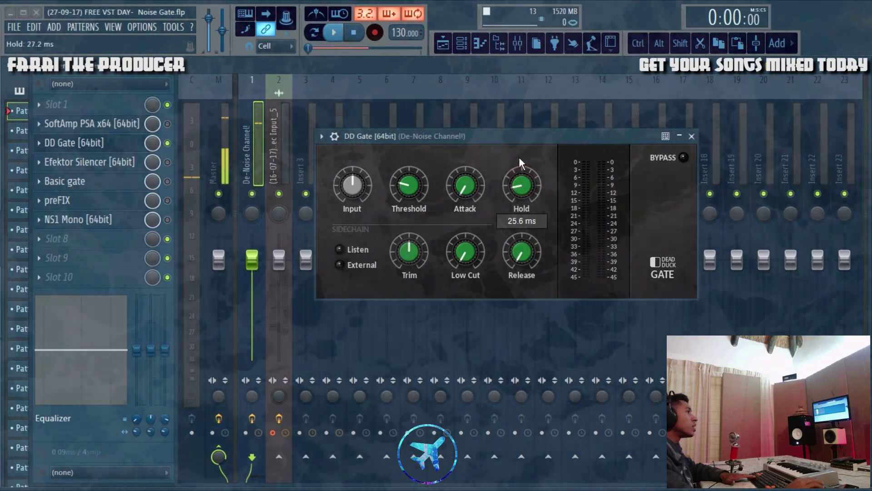
{"action": "scroll", "coordinate": [519, 157], "scroll_direction": "up", "scroll_amount": 2}
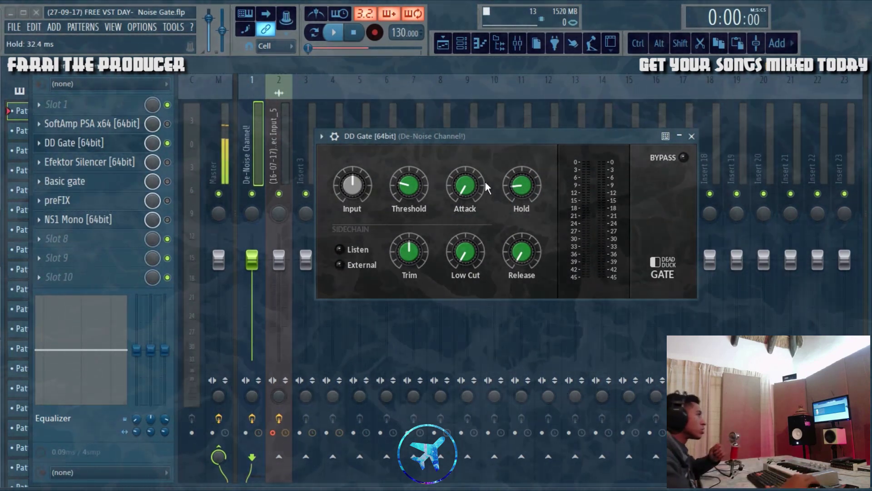
Step: Audition DD Gate with release at 50.0 ms, return hold and attack to minimum, and stop playback
{"action": "left_click_drag", "start_coordinate": [481, 135], "coordinate": [475, 158]}
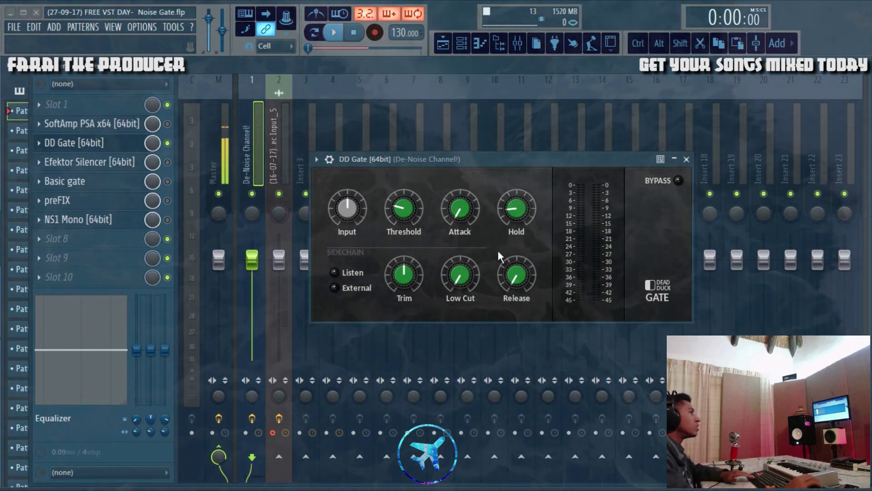
{"action": "left_click_drag", "start_coordinate": [499, 158], "coordinate": [503, 141]}
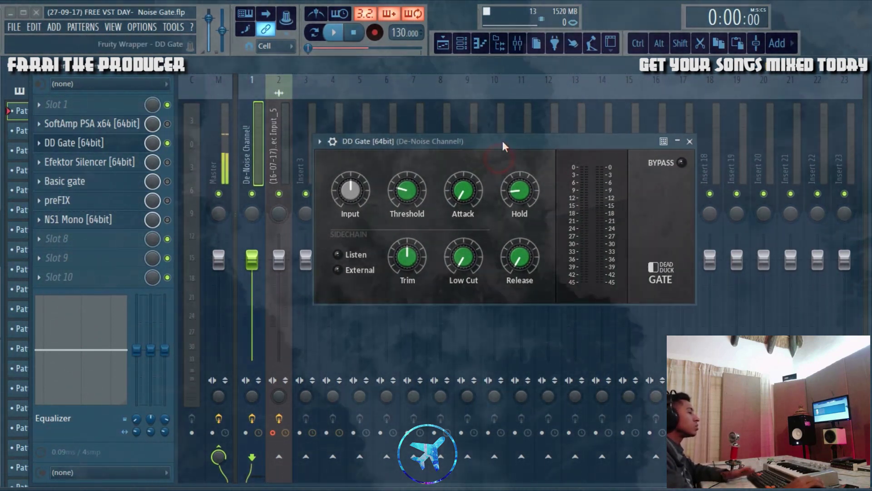
{"action": "key", "text": "space"}
{"action": "mouse_move", "coordinate": [520, 256]}
{"action": "left_mouse_down"}
{"action": "mouse_move", "coordinate": [521, 203]}
{"action": "mouse_move", "coordinate": [520, 286]}
{"action": "mouse_move", "coordinate": [519, 260]}
{"action": "left_mouse_up"}
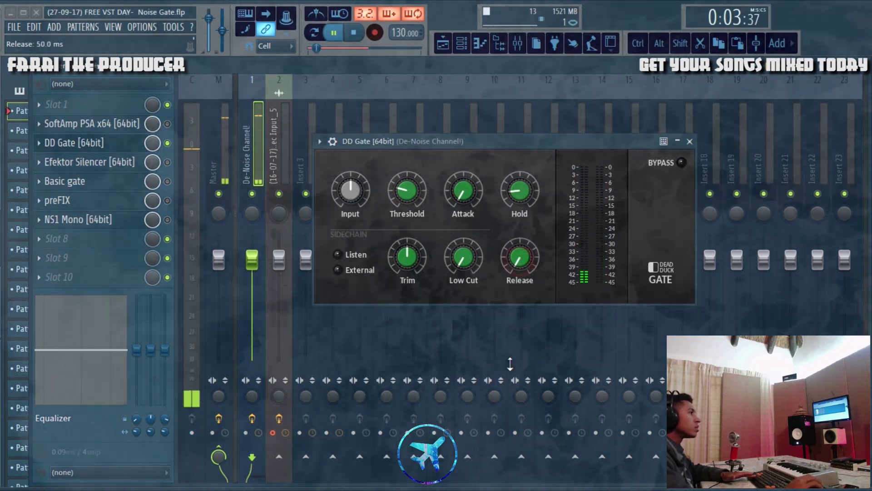
{"action": "left_click_drag", "start_coordinate": [519, 190], "coordinate": [522, 207]}
{"action": "left_click_drag", "start_coordinate": [463, 193], "coordinate": [447, 258]}
{"action": "key", "text": "space"}
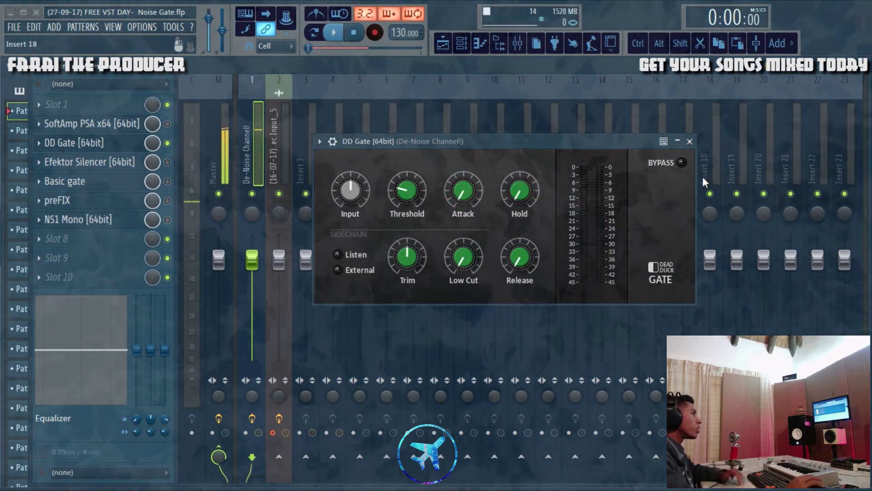
Step: Close and disable DD Gate, and open Efektor Silencer as the active effect on the De-Noise Channel
{"action": "left_click", "coordinate": [690, 141]}
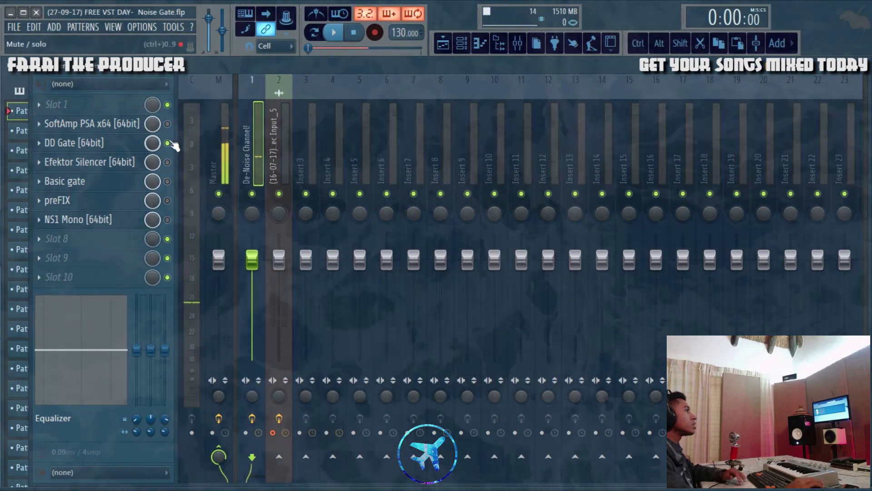
{"action": "left_click", "coordinate": [167, 143]}
{"action": "left_click", "coordinate": [152, 162]}
{"action": "left_click_drag", "start_coordinate": [435, 201], "coordinate": [464, 154]}
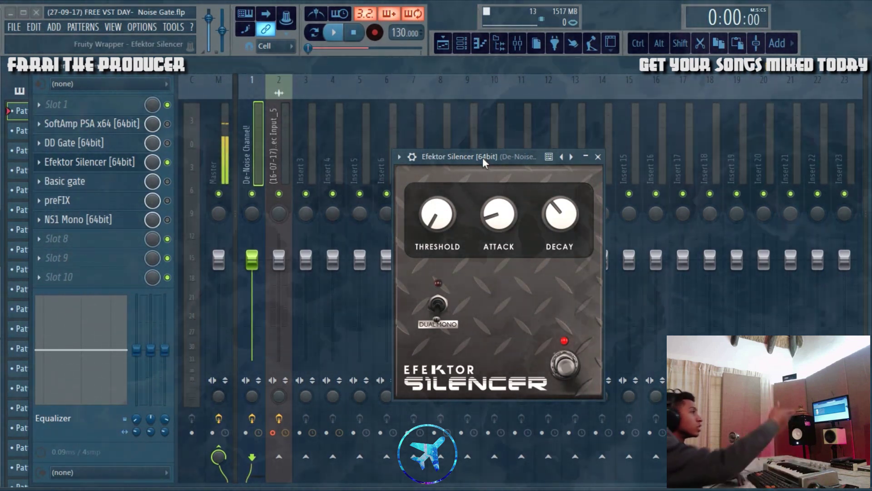
Step: Play the vocals and raise Efektor Silencer's threshold to slightly past its midpoint
{"action": "left_click_drag", "start_coordinate": [482, 157], "coordinate": [474, 183]}
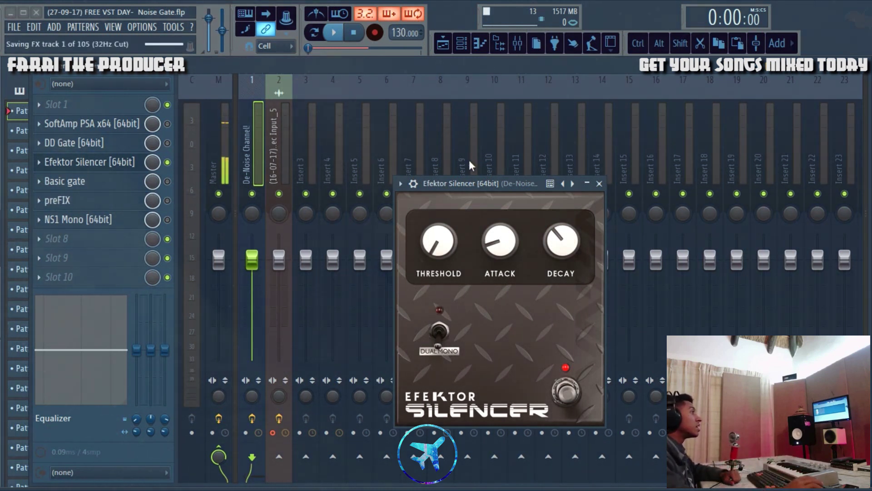
{"action": "mouse_move", "coordinate": [468, 184]}
{"action": "left_mouse_down"}
{"action": "mouse_move", "coordinate": [467, 165]}
{"action": "mouse_move", "coordinate": [456, 198]}
{"action": "mouse_move", "coordinate": [461, 176]}
{"action": "left_mouse_up"}
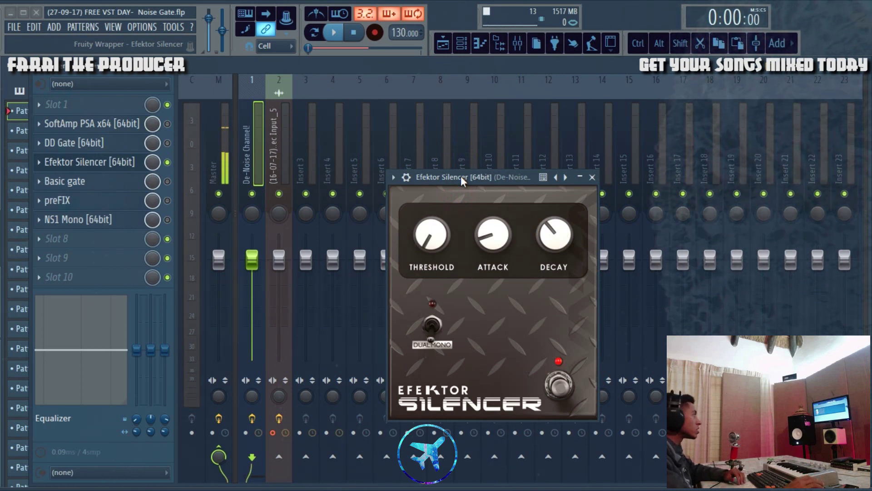
{"action": "left_click_drag", "start_coordinate": [460, 176], "coordinate": [460, 143]}
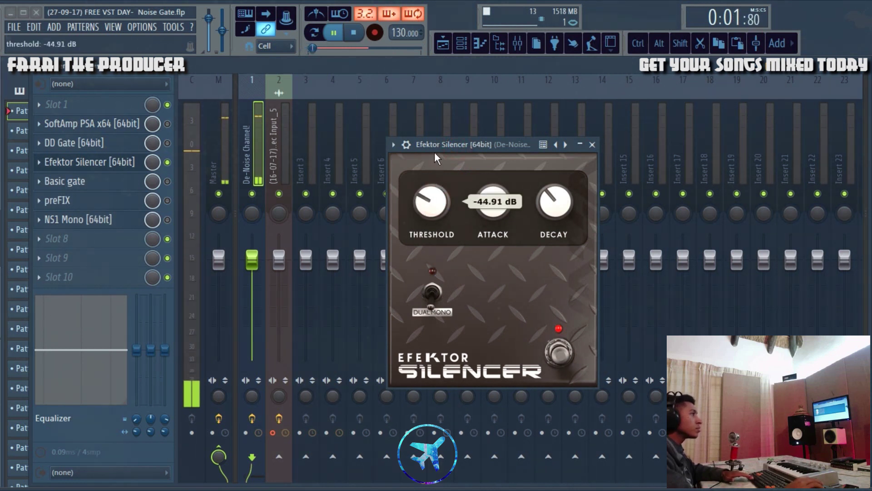
{"action": "left_click_drag", "start_coordinate": [435, 142], "coordinate": [434, 121]}
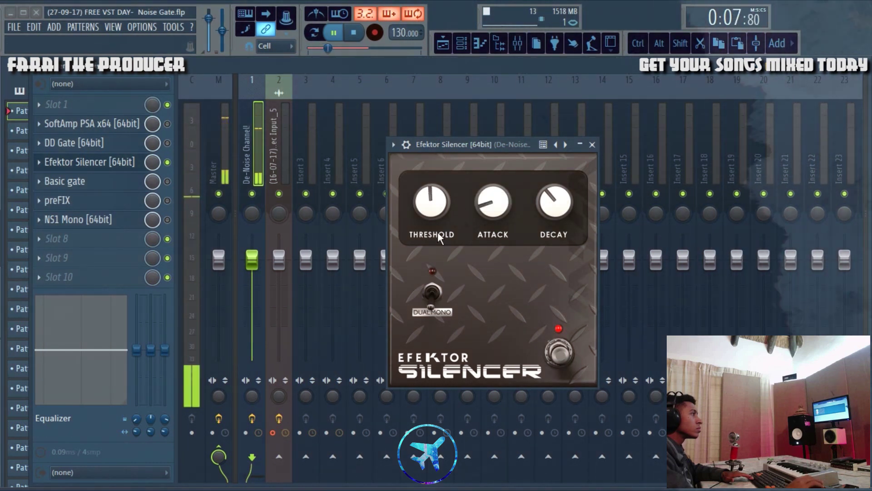
{"action": "left_click_drag", "start_coordinate": [431, 202], "coordinate": [431, 195]}
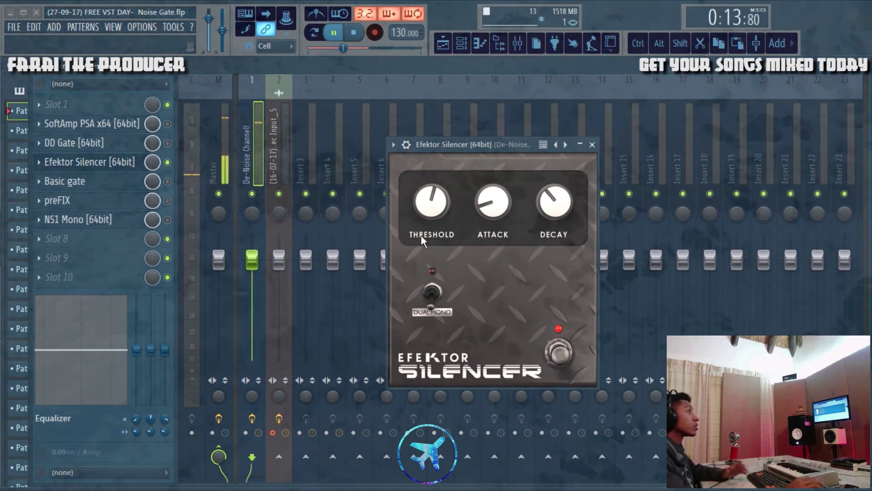
Step: Compare the vocals with Efektor Silencer off and on, stop playback, and close the plugin with its slot disabled
{"action": "left_click", "coordinate": [167, 162]}
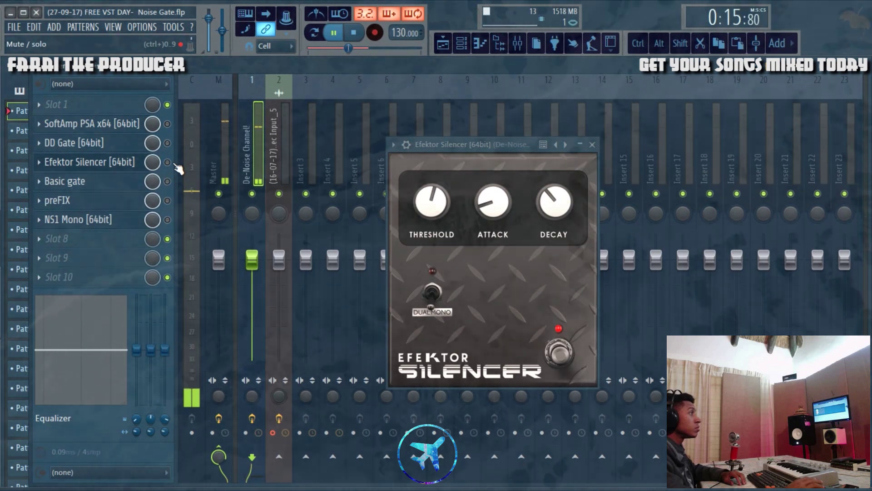
{"action": "left_click", "coordinate": [168, 163]}
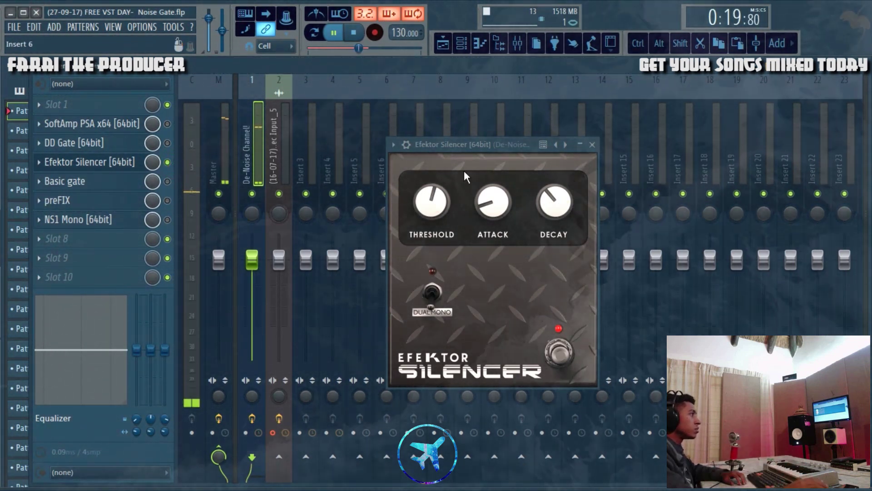
{"action": "left_click_drag", "start_coordinate": [503, 140], "coordinate": [500, 122]}
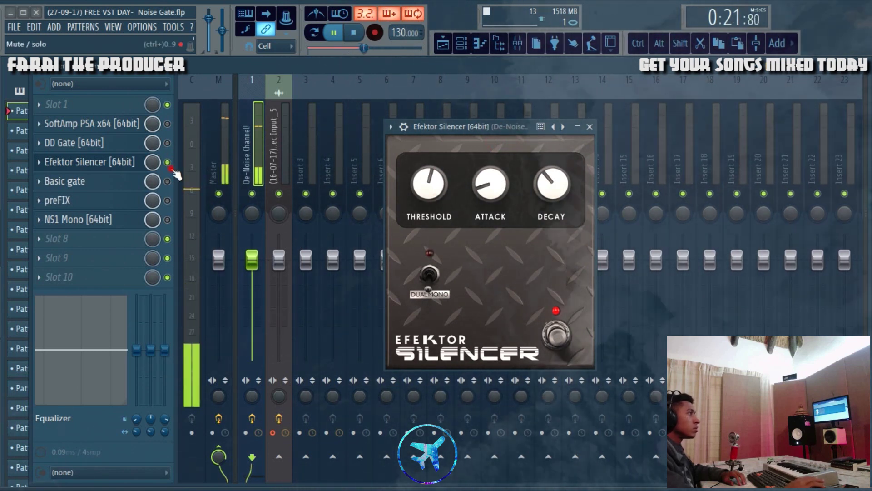
{"action": "key", "text": "space"}
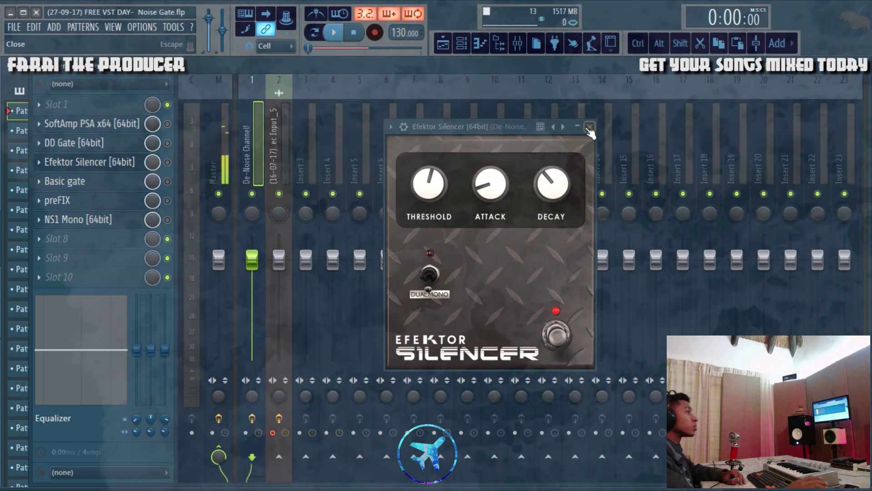
{"action": "left_click", "coordinate": [589, 126]}
Step: Open the Basic gate plugin and lower its threshold to -100.0 dB
{"action": "left_click", "coordinate": [109, 182]}
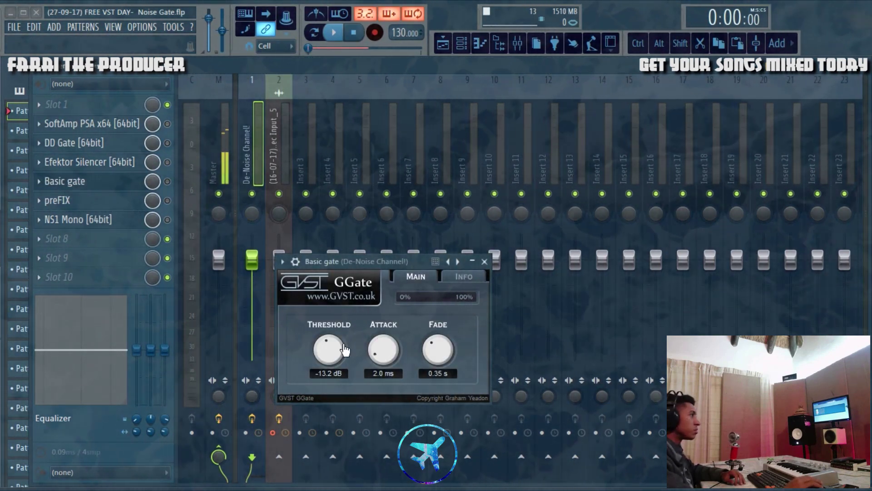
{"action": "left_click_drag", "start_coordinate": [329, 349], "coordinate": [257, 485]}
{"action": "left_click_drag", "start_coordinate": [337, 257], "coordinate": [410, 231]}
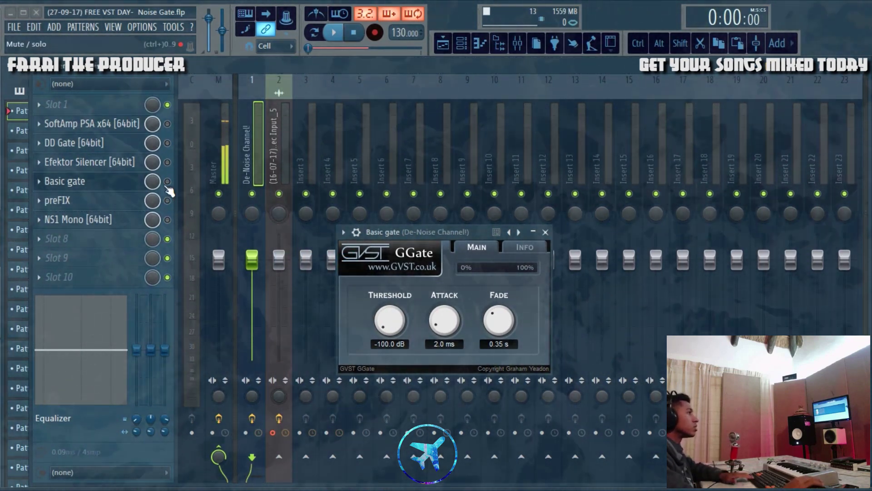
Step: Audition the vocals through Basic gate, set its threshold to -23.7 dB, close the plugin and toggle its effect slot
{"action": "key", "text": "space"}
{"action": "left_click_drag", "start_coordinate": [395, 324], "coordinate": [390, 298]}
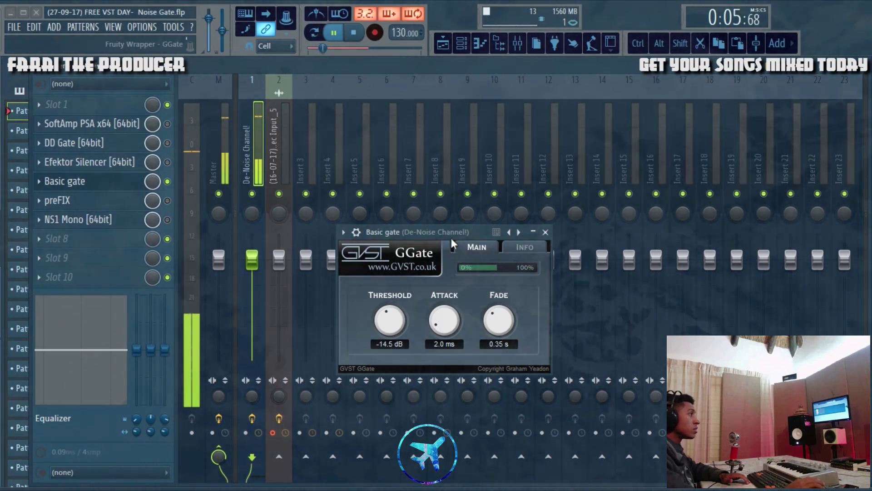
{"action": "scroll", "coordinate": [396, 316], "scroll_direction": "up", "scroll_amount": 4}
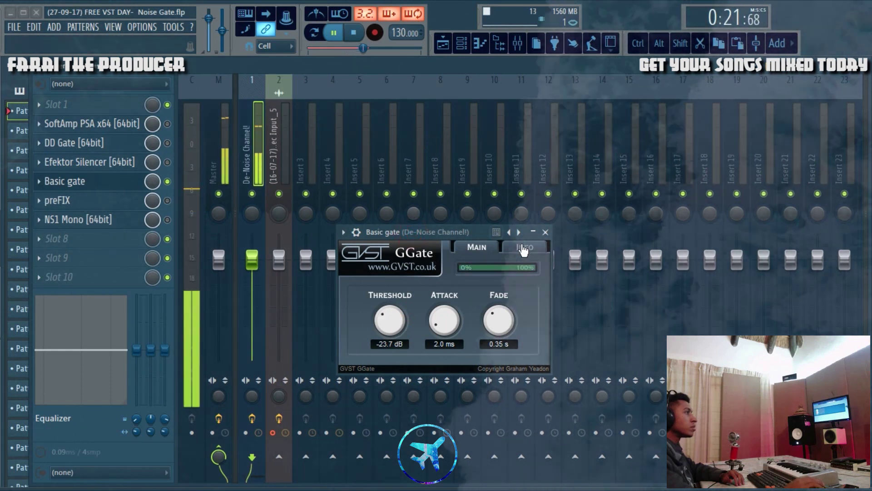
{"action": "left_click", "coordinate": [545, 232]}
{"action": "left_click", "coordinate": [167, 181]}
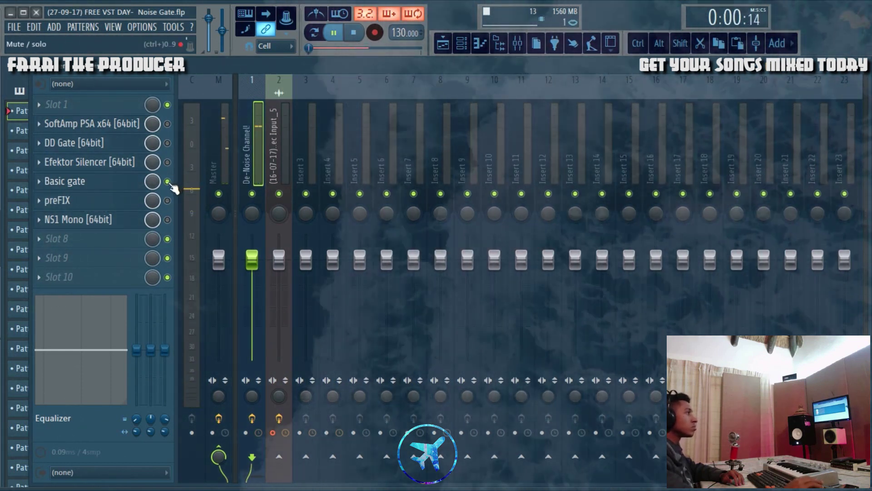
Step: Stop playback, open the preFIX plugin on the De-Noise Channel and position its window over the mixer
{"action": "key", "text": "space"}
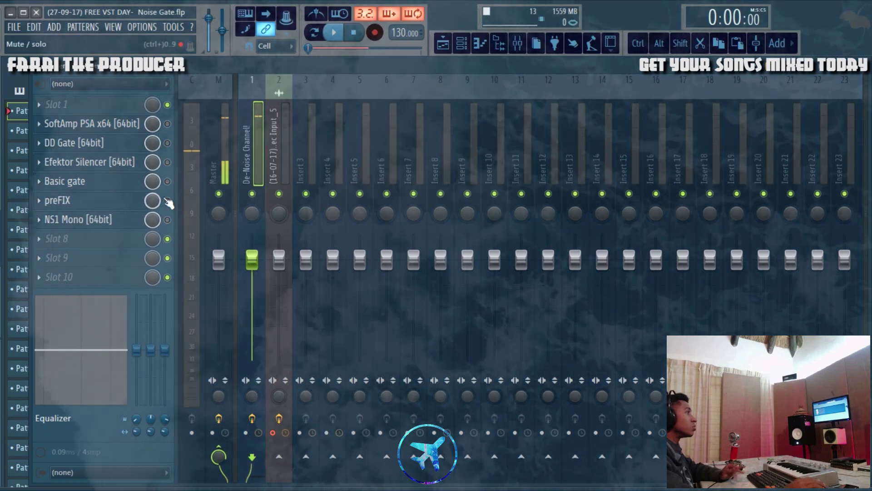
{"action": "left_click", "coordinate": [103, 208]}
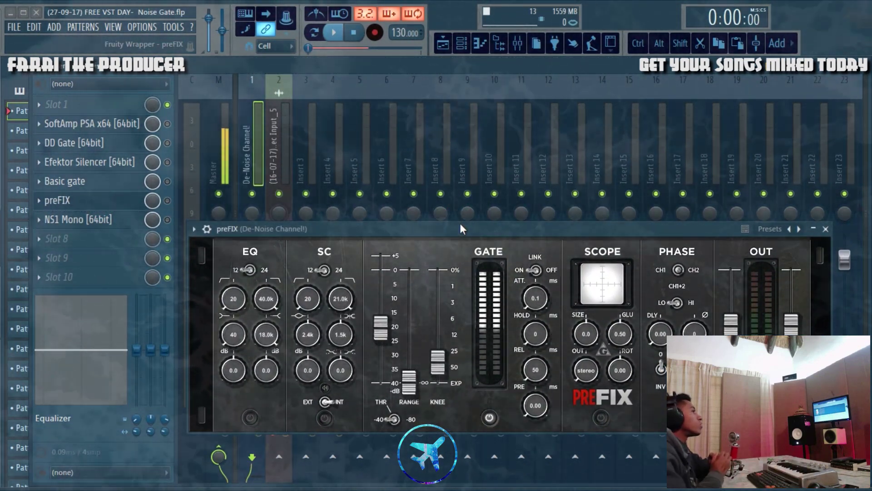
{"action": "left_click_drag", "start_coordinate": [461, 228], "coordinate": [473, 203]}
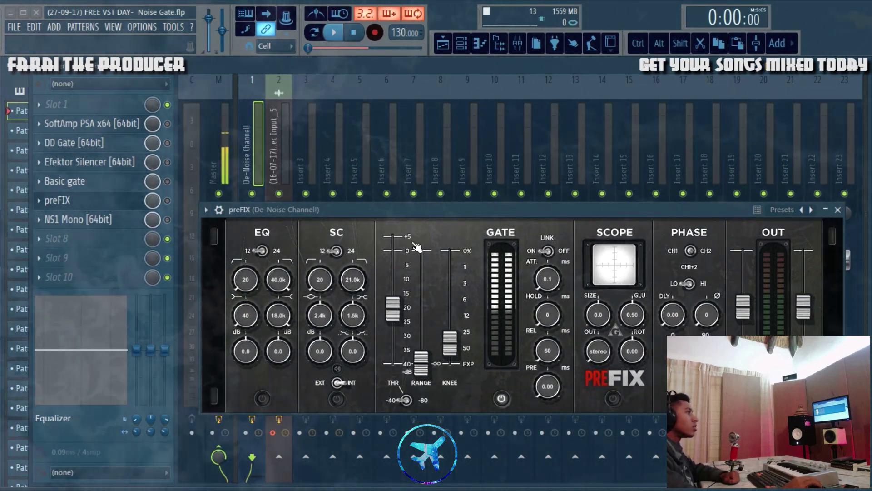
{"action": "left_click_drag", "start_coordinate": [429, 213], "coordinate": [413, 188]}
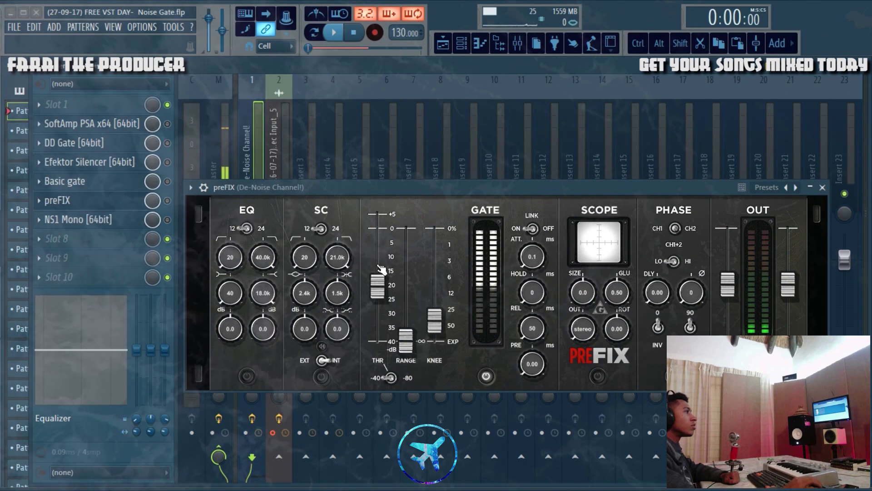
{"action": "left_click_drag", "start_coordinate": [296, 190], "coordinate": [370, 176]}
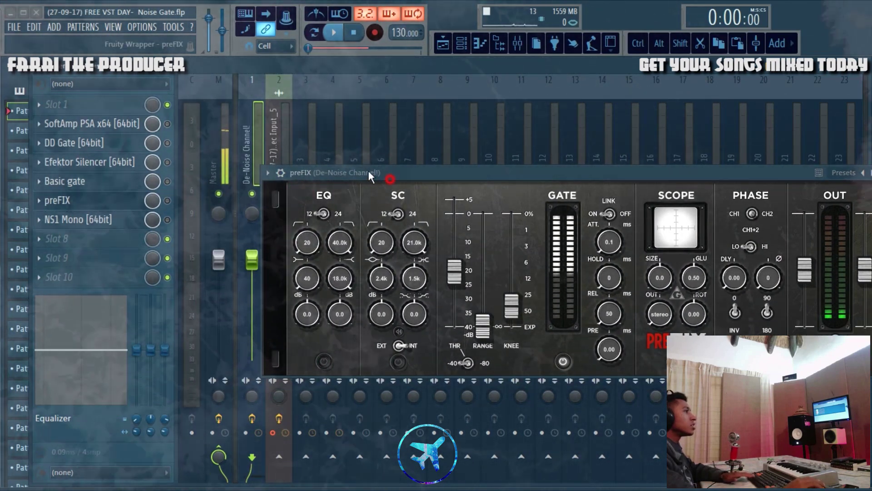
{"action": "left_click_drag", "start_coordinate": [472, 175], "coordinate": [365, 167]}
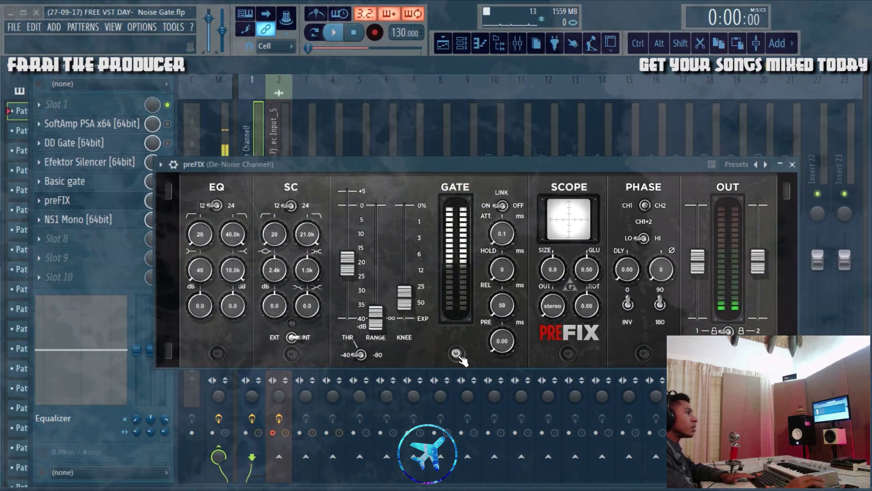
Step: Toggle preFIX's gate section off and on, leaving it on
{"action": "left_click", "coordinate": [459, 356]}
{"action": "left_click", "coordinate": [459, 356]}
{"action": "left_click_drag", "start_coordinate": [476, 162], "coordinate": [497, 168]}
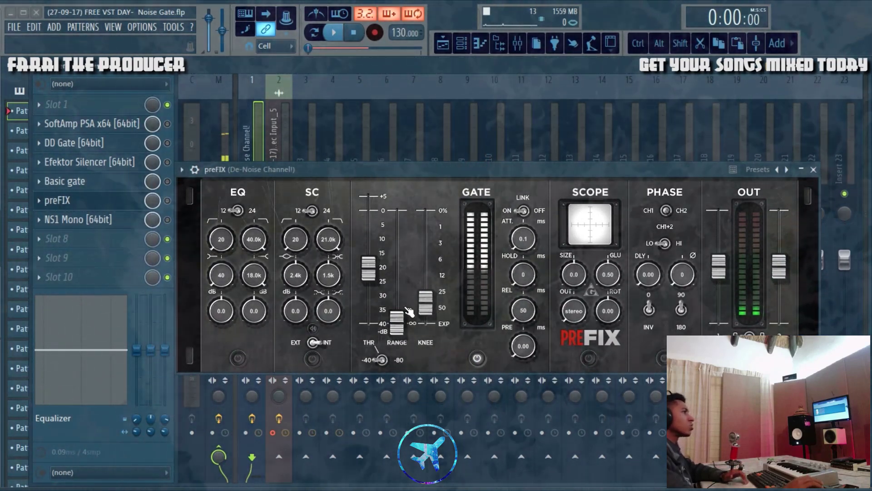
{"action": "left_click", "coordinate": [484, 361]}
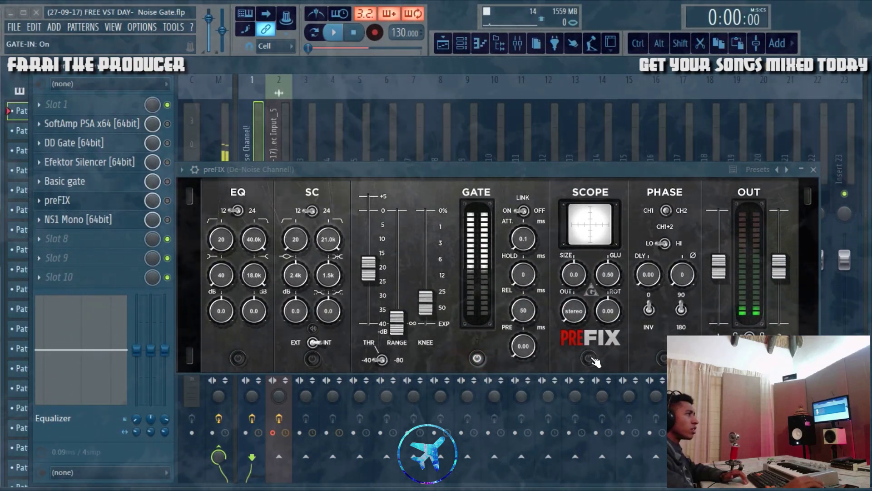
{"action": "left_click_drag", "start_coordinate": [520, 171], "coordinate": [525, 194]}
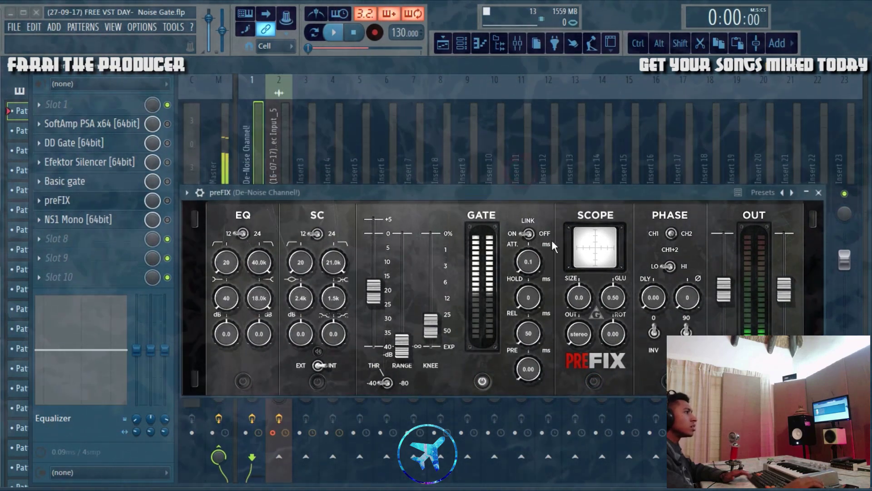
Step: Play the vocals with preFIX's effect slot enabled, setting the gate knee to EXP and the threshold to 0.57
{"action": "key", "text": "space"}
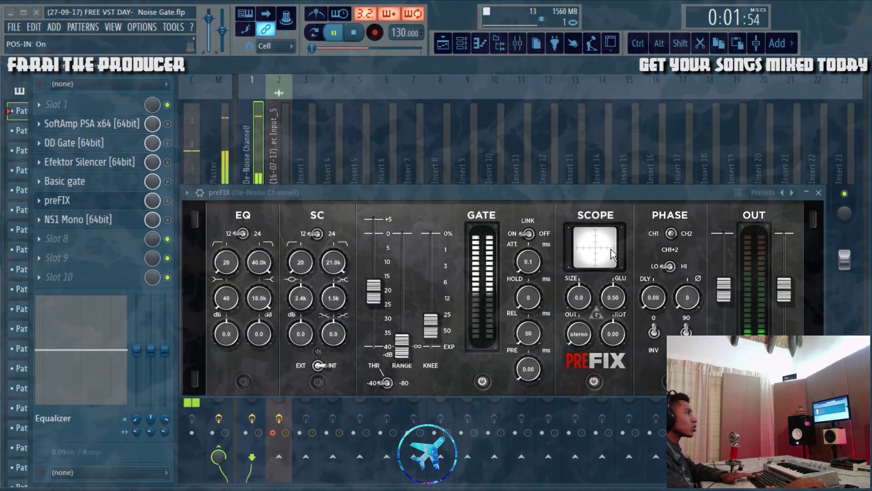
{"action": "left_click", "coordinate": [167, 200]}
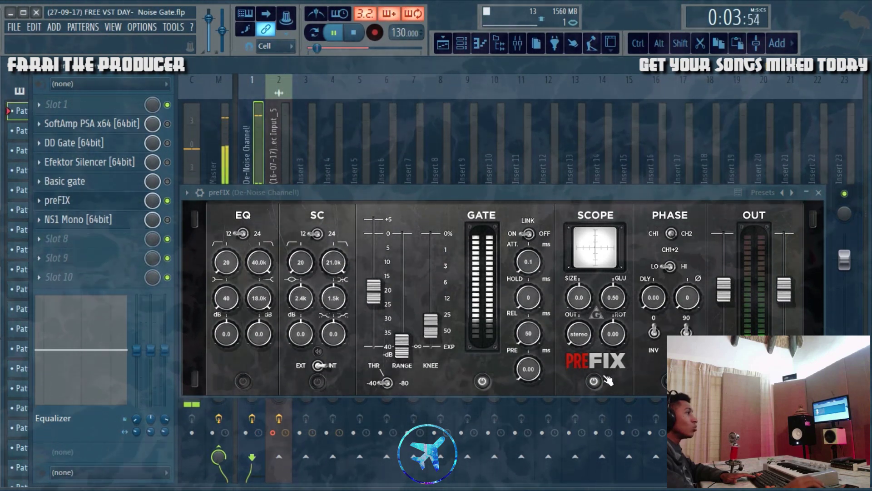
{"action": "left_click_drag", "start_coordinate": [463, 193], "coordinate": [461, 165]}
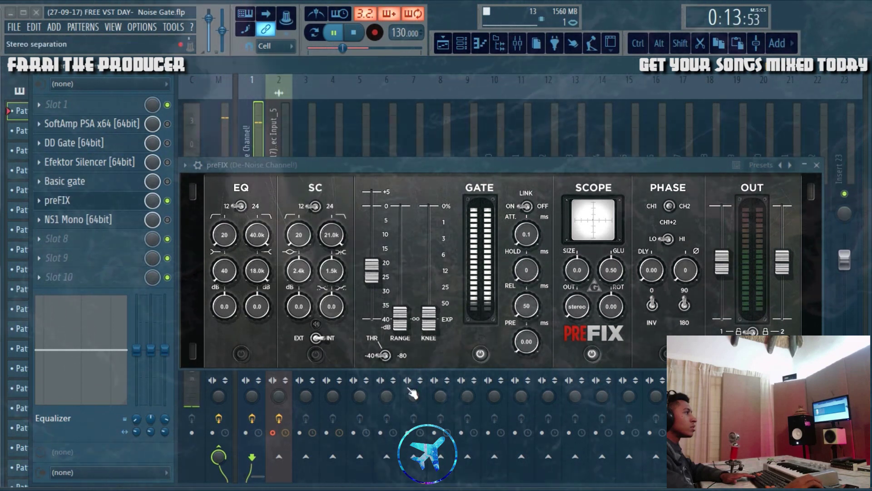
{"action": "left_click_drag", "start_coordinate": [400, 314], "coordinate": [399, 299]}
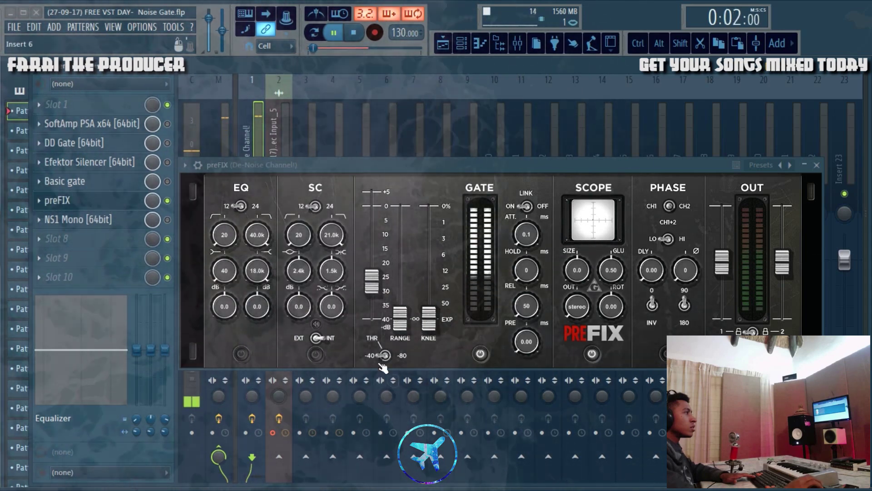
{"action": "left_click_drag", "start_coordinate": [371, 259], "coordinate": [372, 251]}
{"action": "left_click_drag", "start_coordinate": [373, 251], "coordinate": [377, 243]}
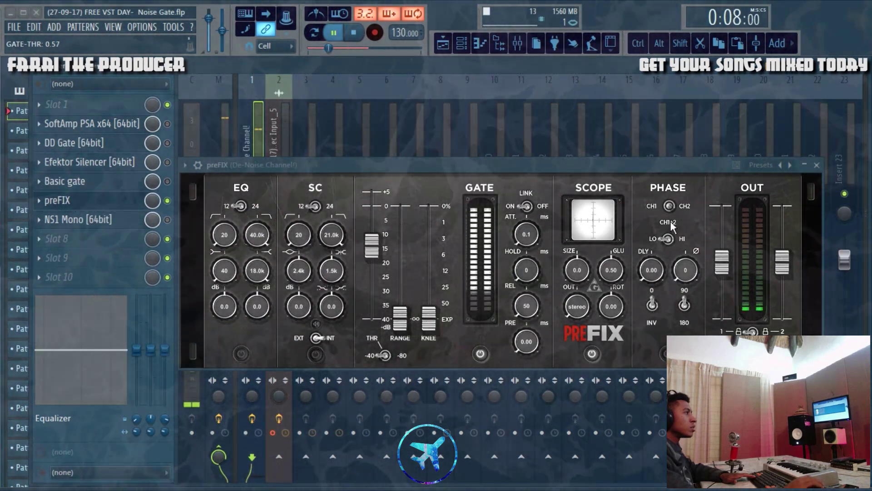
Step: Close preFIX, compare the vocals with its slot off and on, and stop playback with it enabled
{"action": "left_click", "coordinate": [816, 165]}
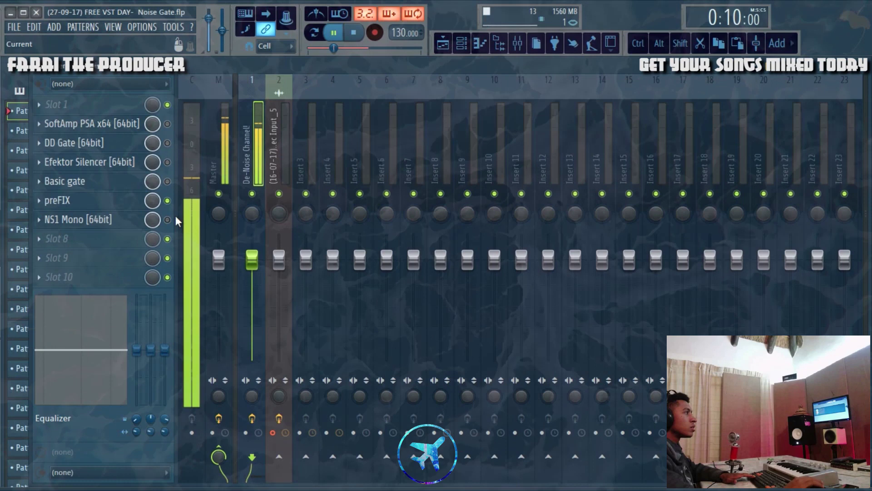
{"action": "left_click", "coordinate": [168, 201]}
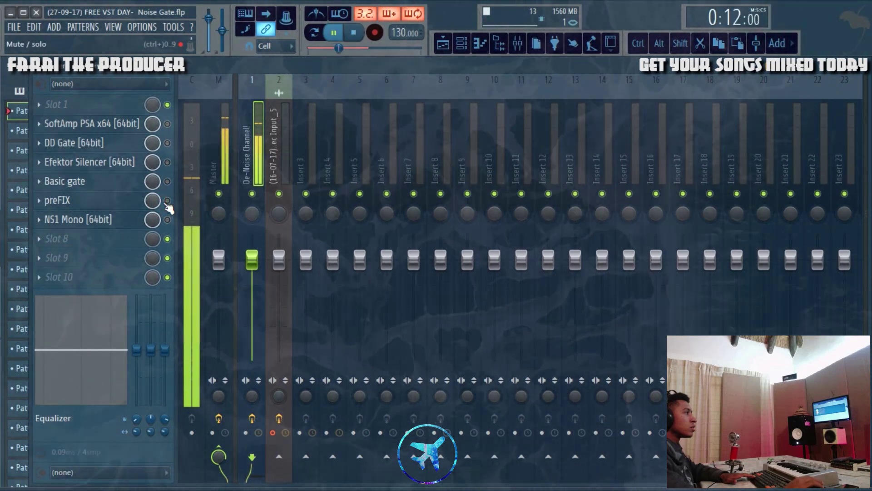
{"action": "left_click", "coordinate": [167, 201]}
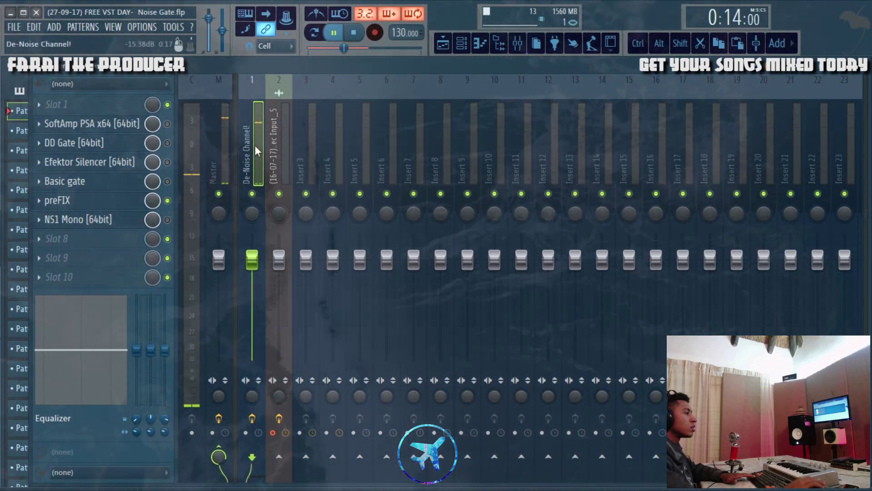
{"action": "key", "text": "space"}
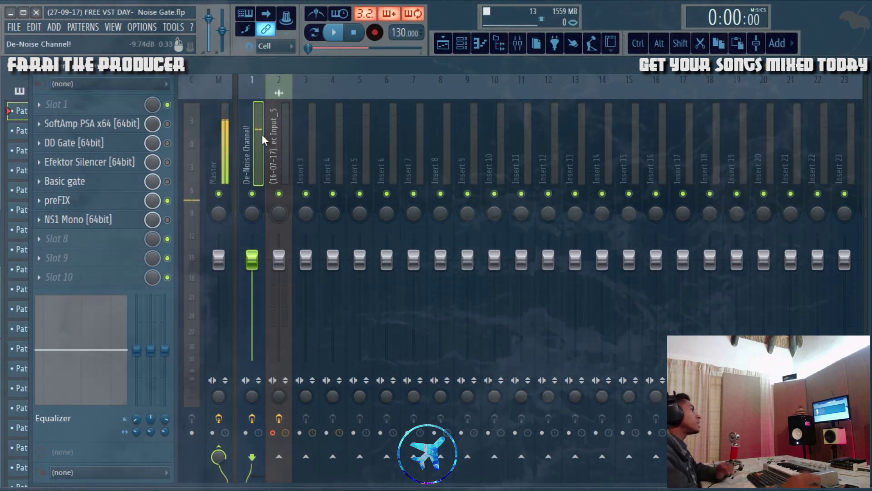
Step: Reopen preFIX to review its gate settings and close it again
{"action": "left_click", "coordinate": [72, 200]}
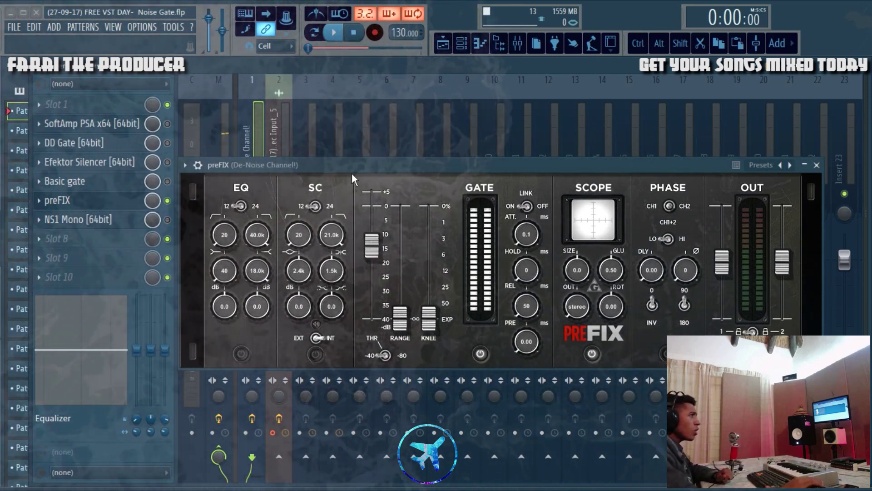
{"action": "left_click_drag", "start_coordinate": [352, 173], "coordinate": [362, 156]}
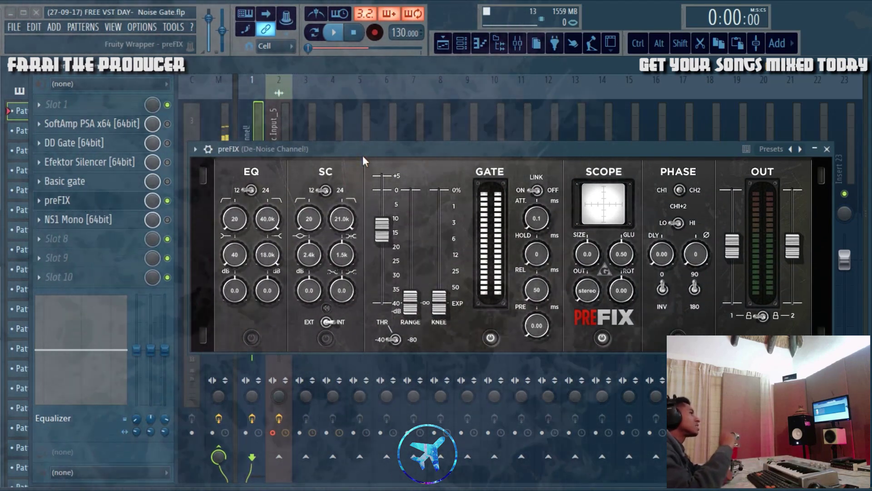
{"action": "left_click_drag", "start_coordinate": [363, 156], "coordinate": [359, 145]}
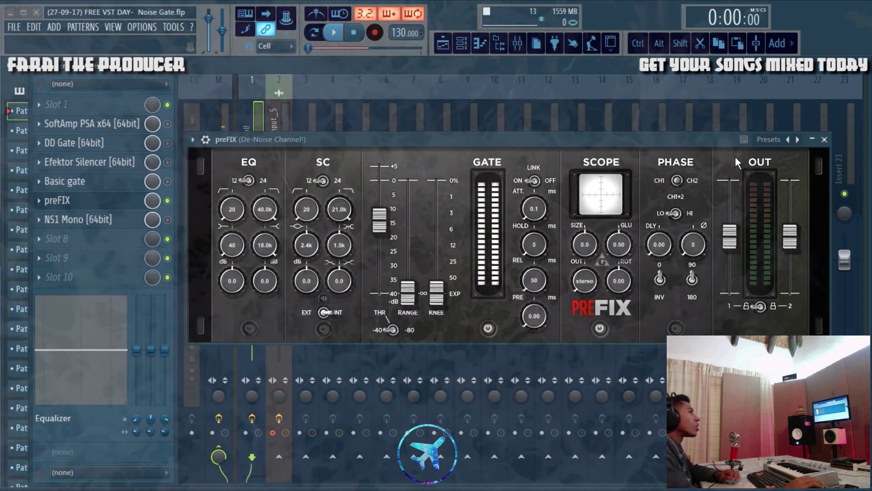
{"action": "key", "text": "Escape"}
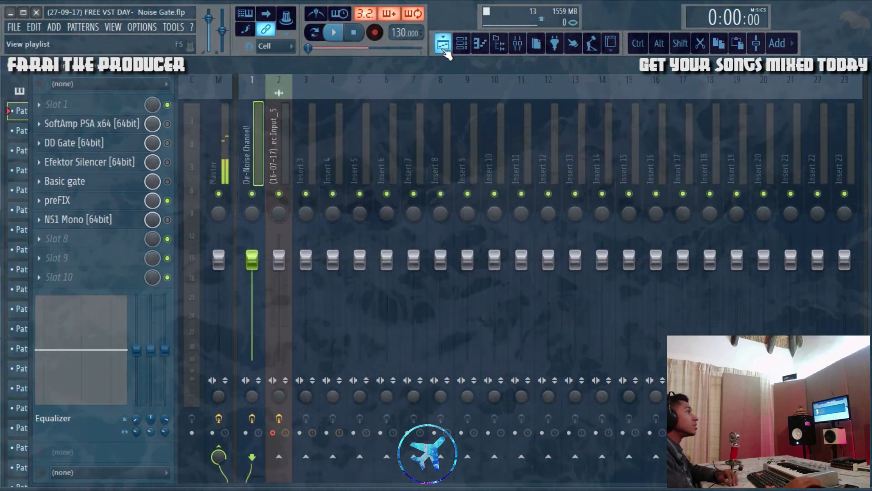
Step: Open the playlist and set the playback range around the (27-09-17) Rec Input_5 clip on the Good Good track
{"action": "left_click", "coordinate": [443, 44]}
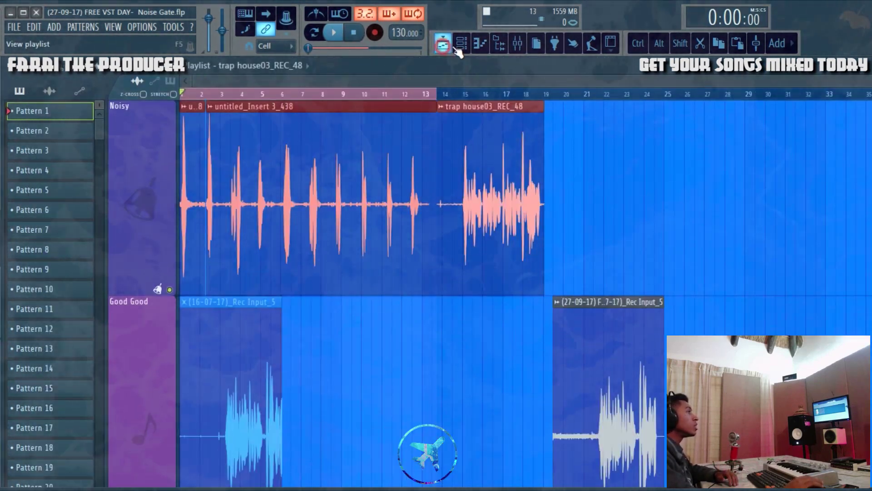
{"action": "left_click", "coordinate": [318, 101]}
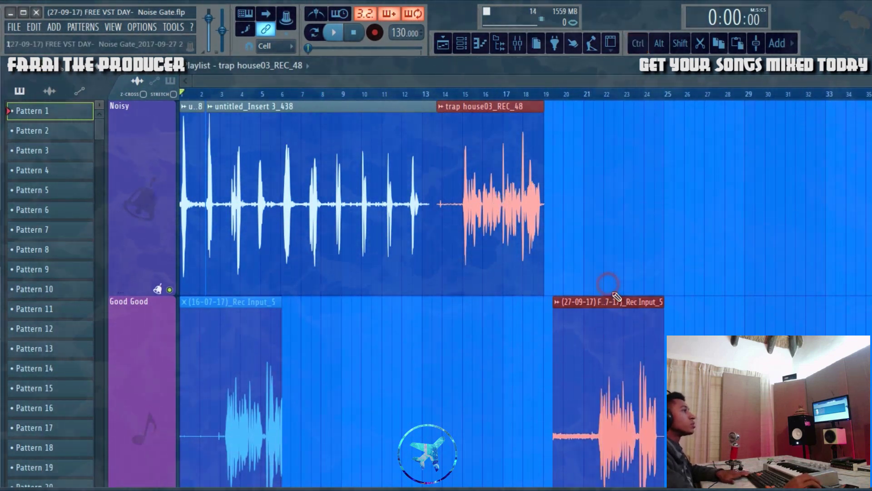
{"action": "scroll", "coordinate": [616, 296], "scroll_direction": "down", "scroll_amount": 3}
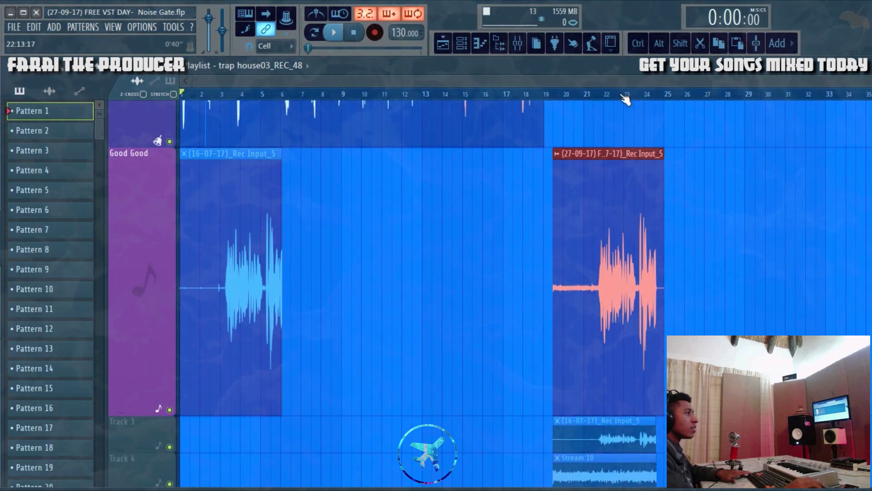
{"action": "scroll", "coordinate": [625, 99], "scroll_direction": "up", "scroll_amount": 4}
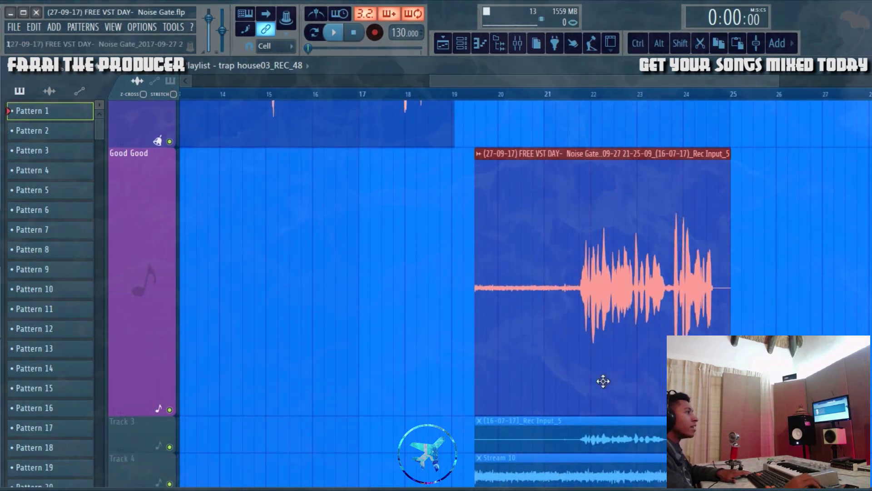
{"action": "scroll", "coordinate": [230, 307], "scroll_direction": "down", "scroll_amount": 4}
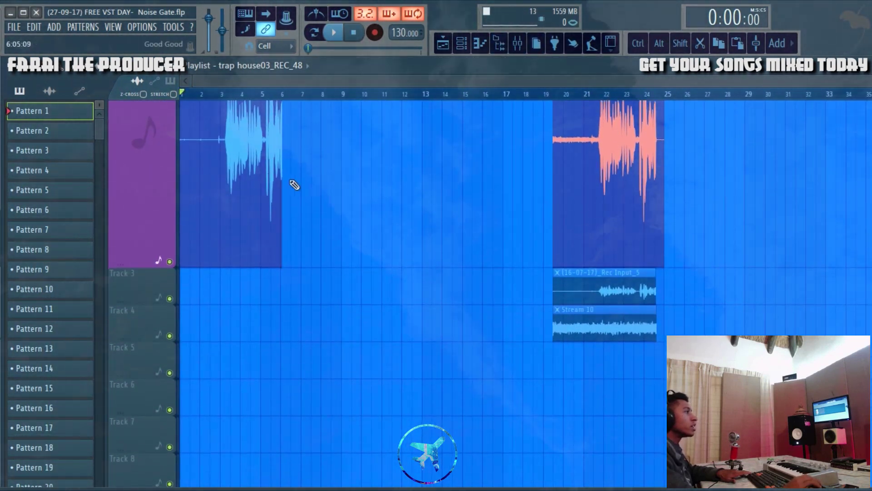
{"action": "scroll", "coordinate": [698, 240], "scroll_direction": "up", "scroll_amount": 3}
{"action": "scroll", "coordinate": [610, 283], "scroll_direction": "up", "scroll_amount": 1}
{"action": "left_click", "coordinate": [616, 333], "text": "ctrl"}
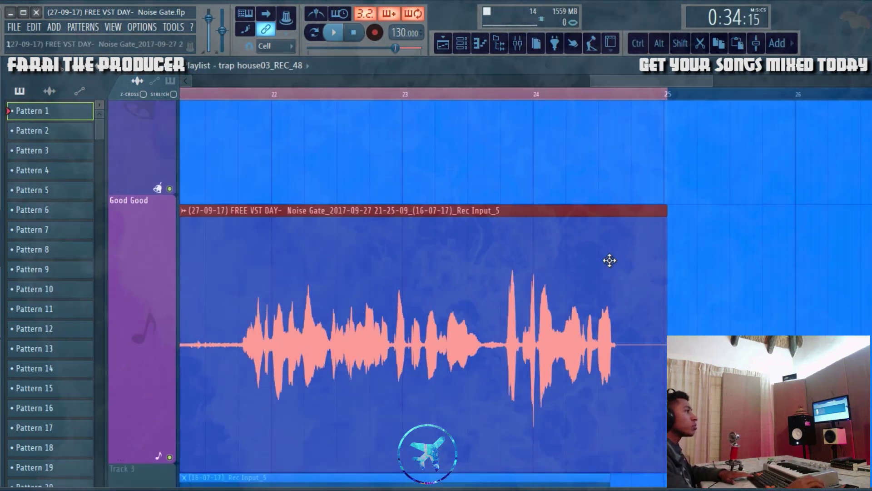
{"action": "left_click_drag", "start_coordinate": [644, 80], "coordinate": [604, 81]}
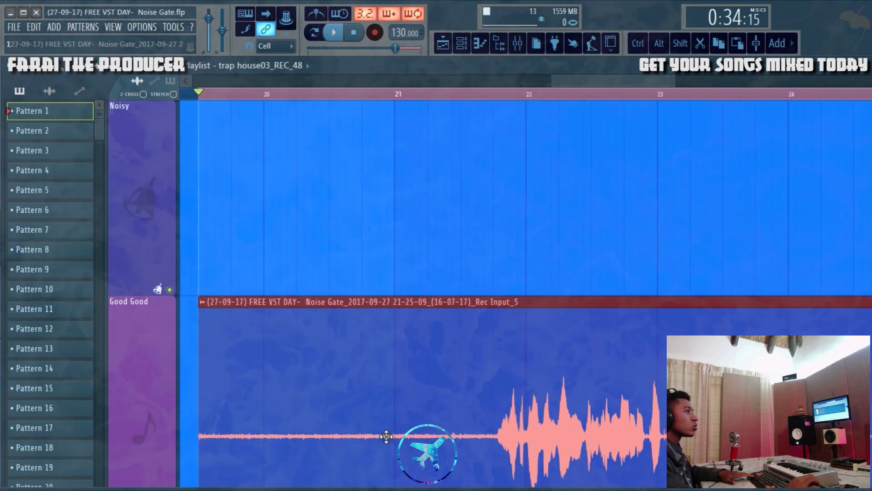
{"action": "scroll", "coordinate": [340, 294], "scroll_direction": "down", "scroll_amount": 3}
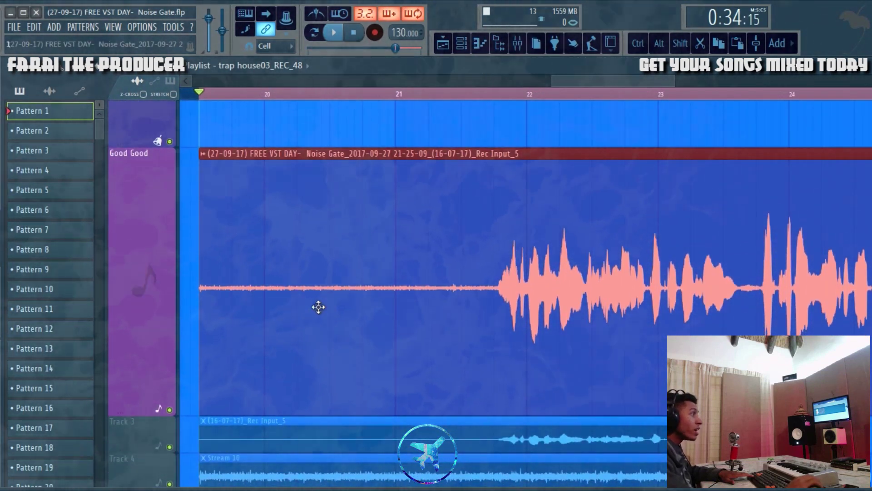
Step: Return to the mixer, reopen preFIX and move its window clear of the upper channel meters
{"action": "key", "text": "space"}
{"action": "left_click", "coordinate": [517, 44]}
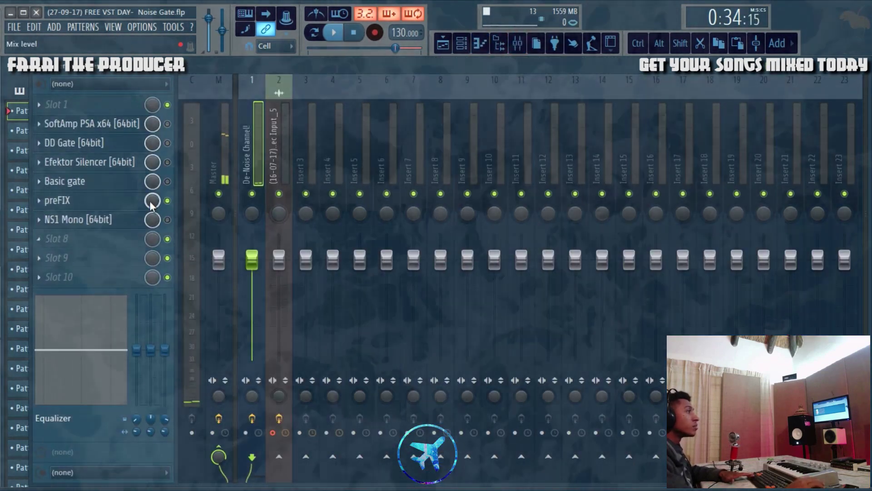
{"action": "left_click", "coordinate": [119, 200]}
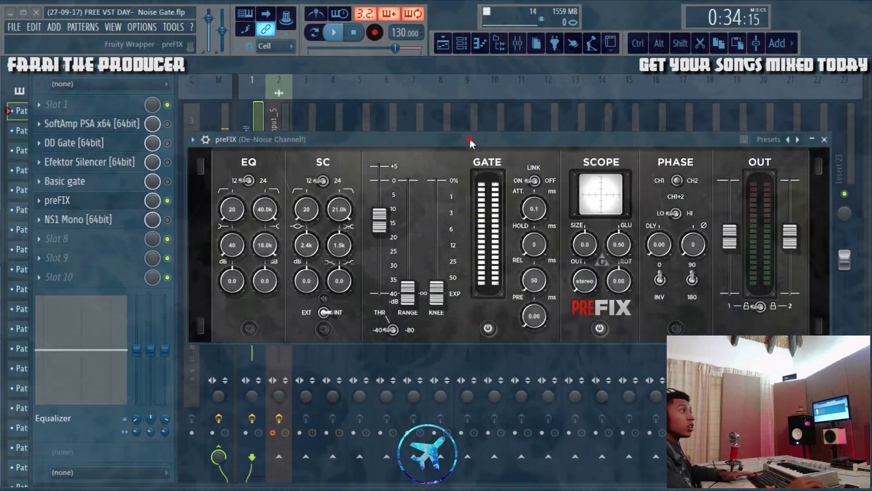
{"action": "left_click_drag", "start_coordinate": [469, 138], "coordinate": [451, 209]}
Step: Audition the Good Good clip through preFIX with the plugin window placed over the playlist, and stop playback
{"action": "key", "text": "space"}
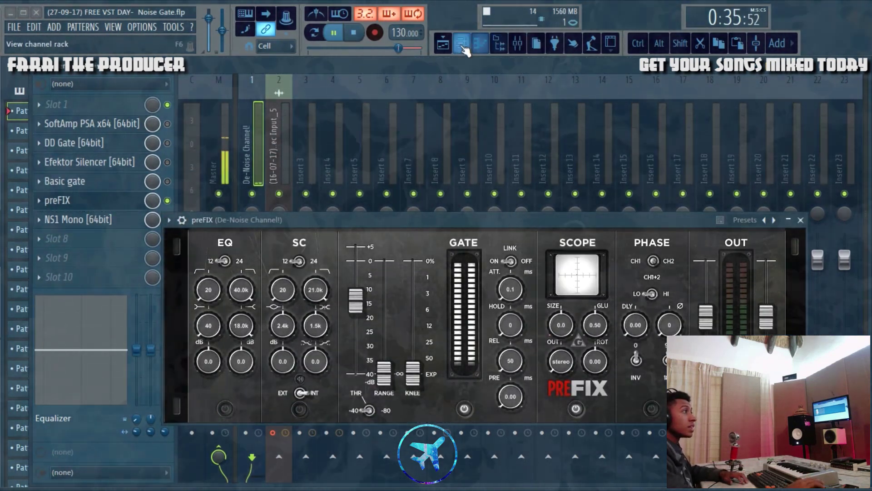
{"action": "left_click", "coordinate": [446, 43]}
{"action": "left_click_drag", "start_coordinate": [452, 219], "coordinate": [431, 14]}
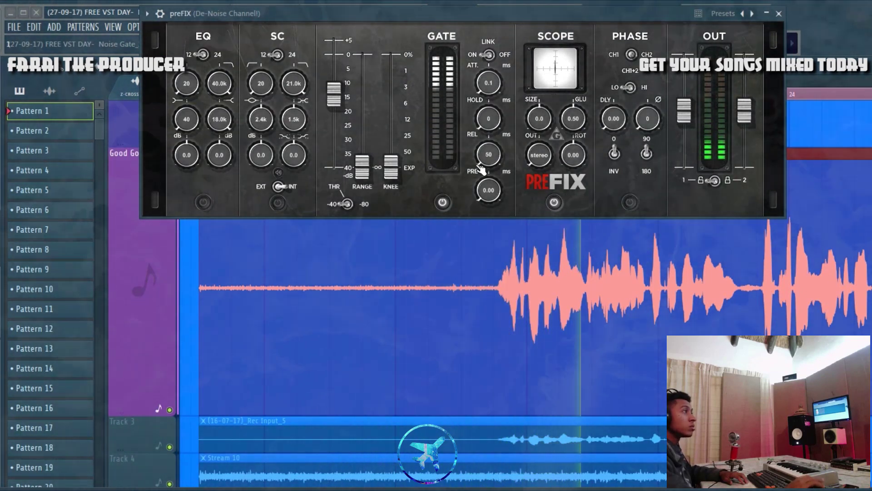
{"action": "left_click_drag", "start_coordinate": [471, 18], "coordinate": [467, 171]}
{"action": "key", "text": "space"}
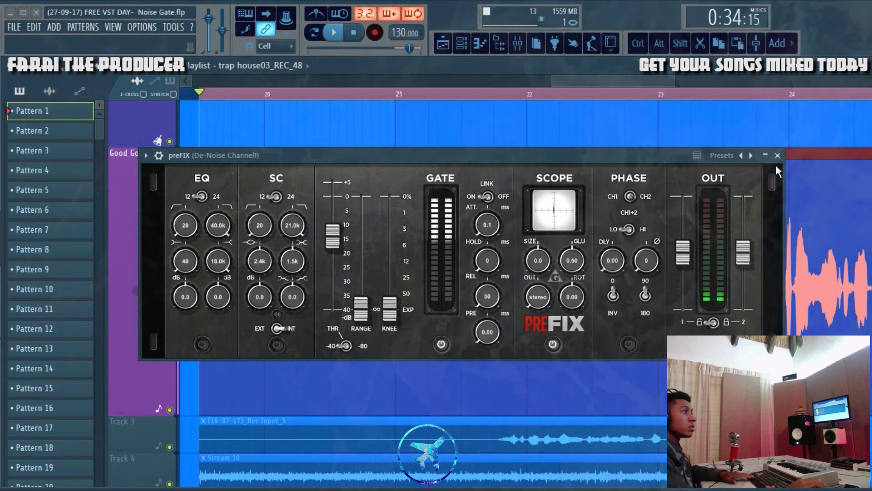
Step: Close and bypass preFIX, and audition the Good Good clip without it, switching between the mixer levels and the playlist
{"action": "left_click", "coordinate": [621, 93]}
{"action": "left_click", "coordinate": [518, 44]}
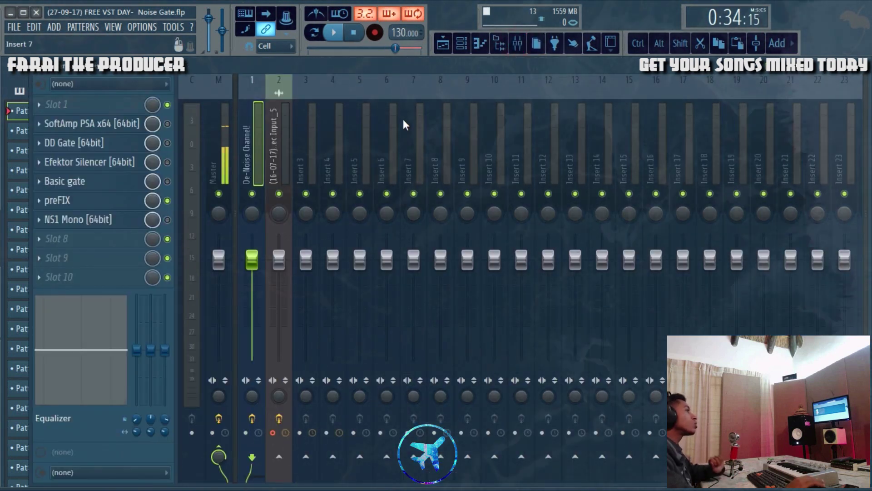
{"action": "left_click", "coordinate": [443, 44]}
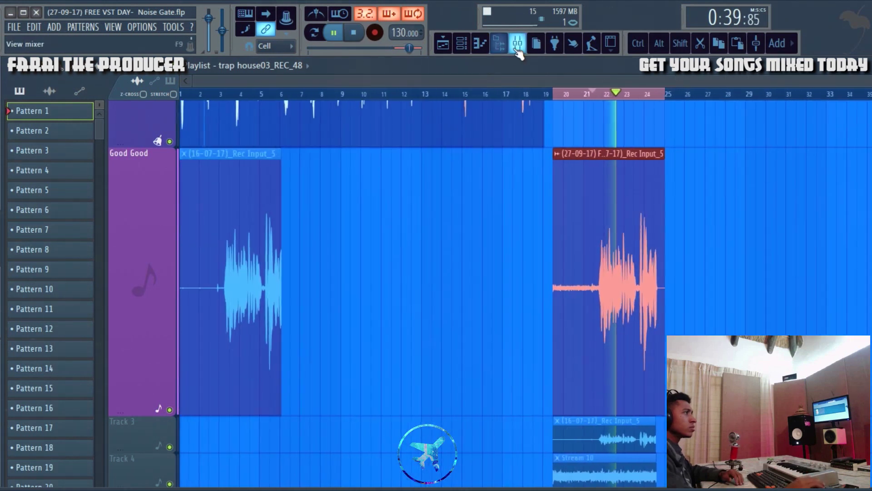
{"action": "left_click", "coordinate": [518, 44]}
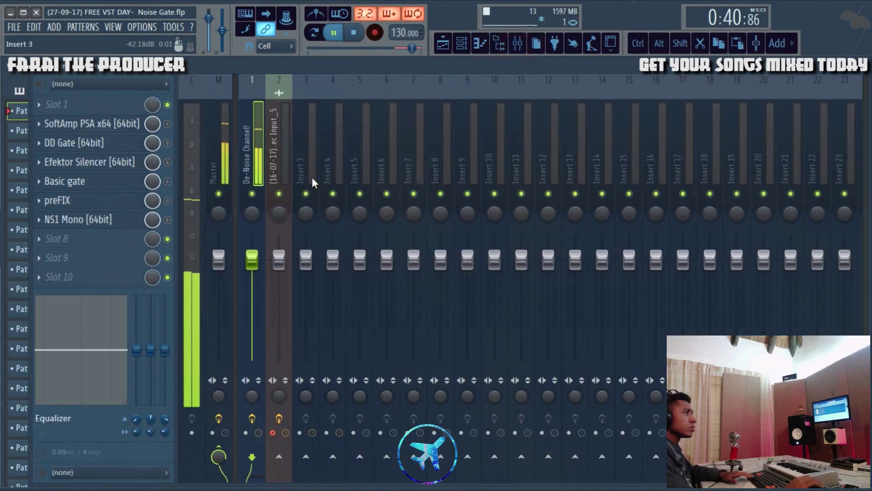
{"action": "left_click", "coordinate": [444, 43]}
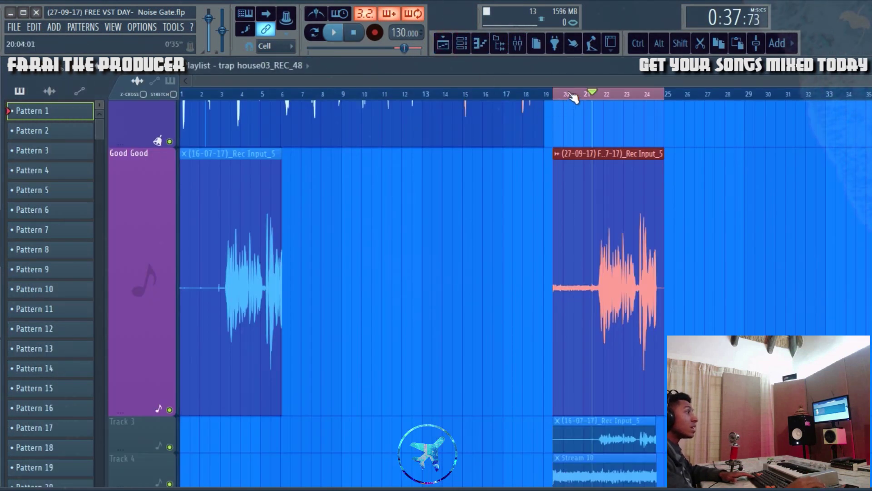
Step: Replay the unprocessed clip from its noisy opening, compare the mixer meters with the playlist, and stop playback
{"action": "left_click", "coordinate": [517, 43]}
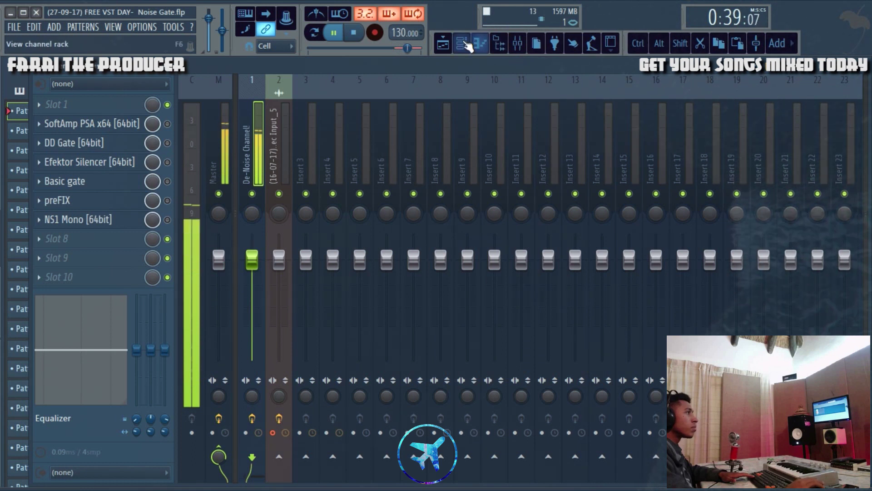
{"action": "left_click", "coordinate": [443, 43]}
{"action": "key", "text": "space"}
Step: Open and enable SoftAmp PSA on the De-Noise Channel, try its PSI Denoiser threshold and place its window below the channel meters
{"action": "left_click", "coordinate": [515, 44]}
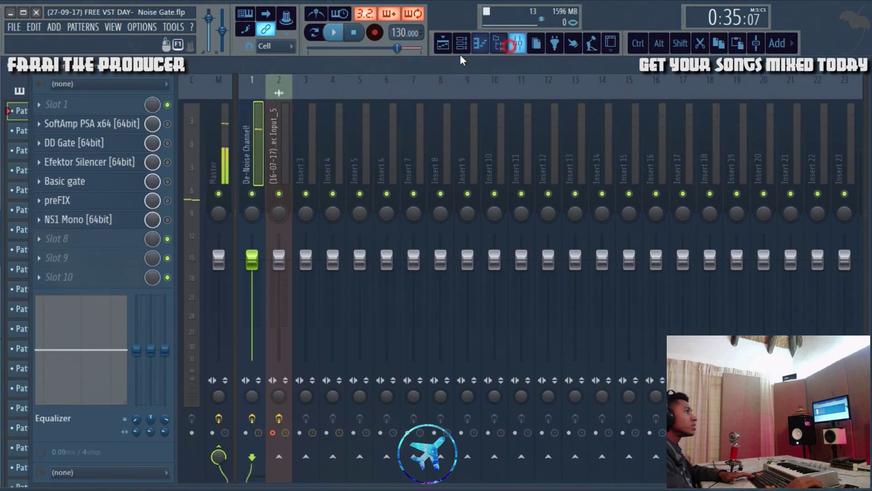
{"action": "left_click", "coordinate": [132, 126]}
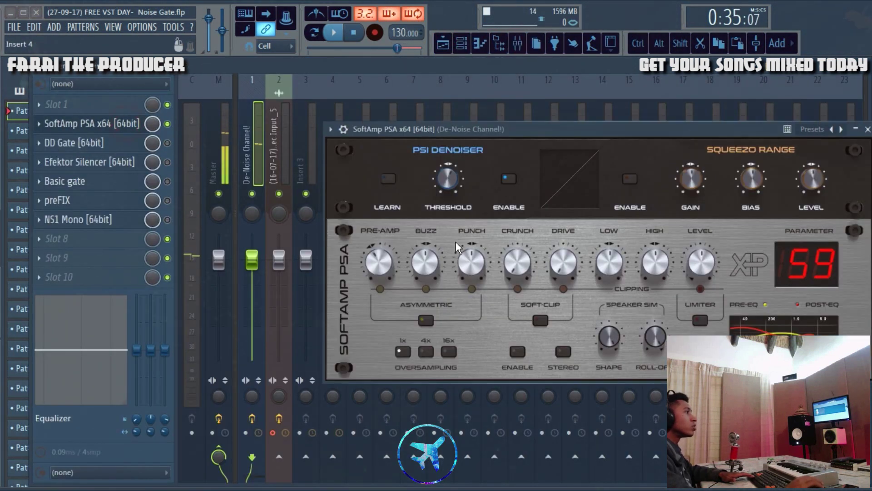
{"action": "left_click_drag", "start_coordinate": [455, 131], "coordinate": [338, 207]}
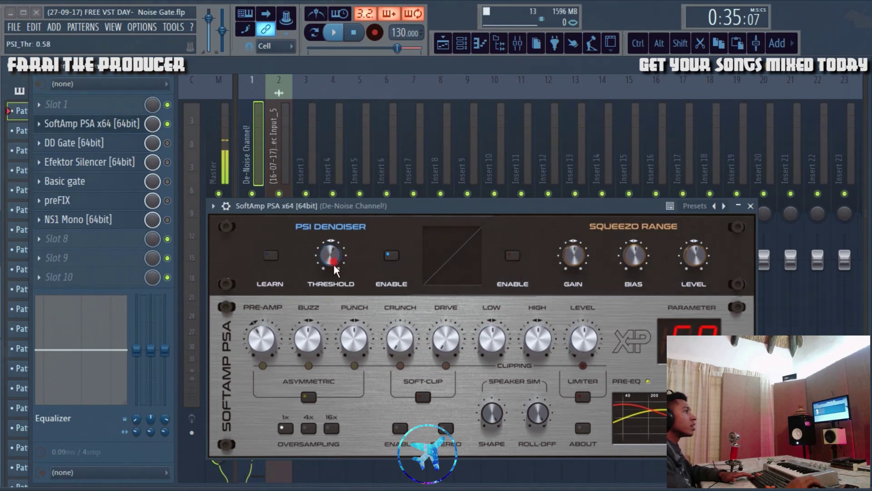
{"action": "left_click_drag", "start_coordinate": [321, 242], "coordinate": [345, 248]}
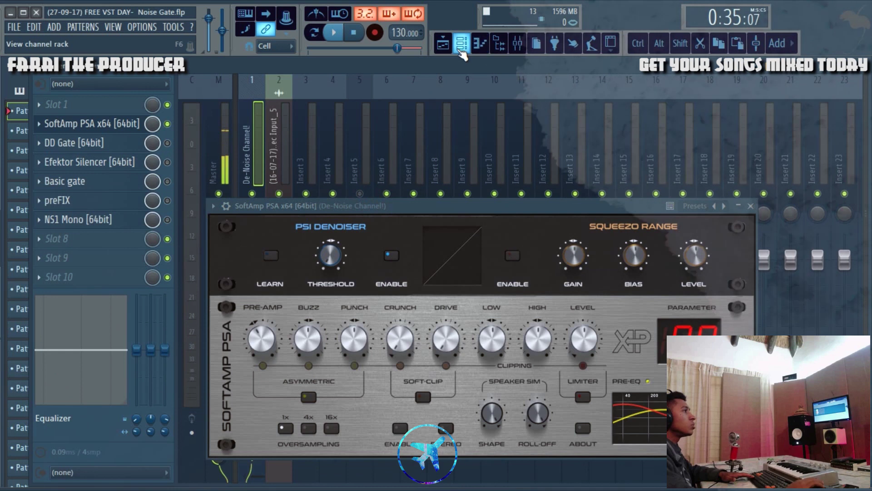
{"action": "left_click", "coordinate": [443, 43]}
{"action": "left_click_drag", "start_coordinate": [440, 206], "coordinate": [309, 206]}
{"action": "left_click", "coordinate": [516, 45]}
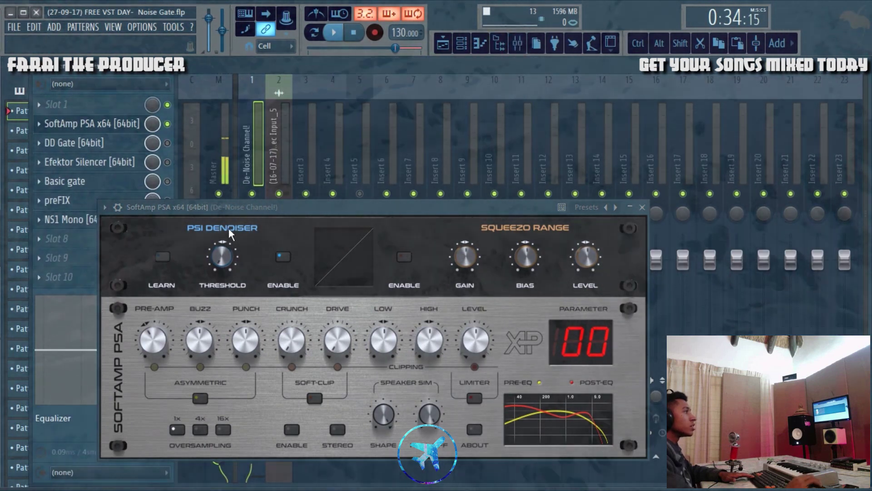
Step: Play the clip's noise-only opening, use the PSI Denoiser's Learn function on it and set the threshold to 0.44
{"action": "key", "text": "space"}
{"action": "left_click", "coordinate": [169, 259]}
{"action": "left_click", "coordinate": [171, 260]}
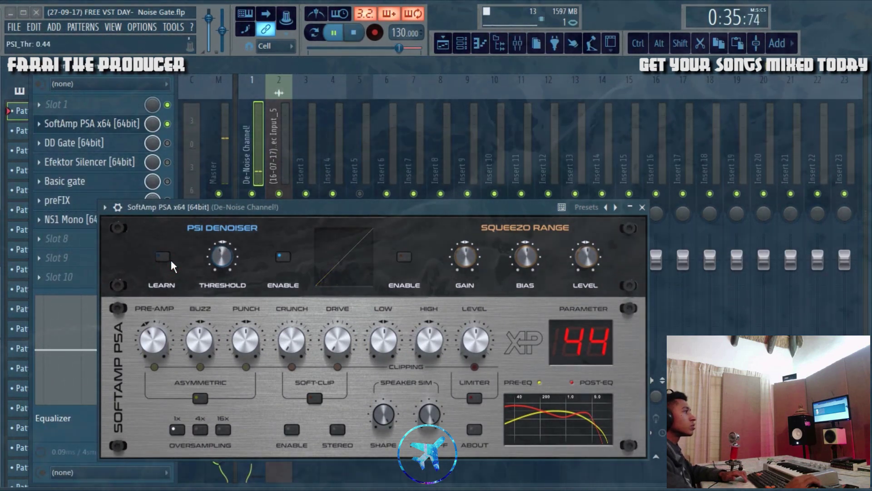
Step: Set the PSI Denoiser threshold to 0.51 while the clip plays in the playlist, stop playback and close SoftAmp PSA
{"action": "left_click", "coordinate": [444, 47]}
{"action": "left_click_drag", "start_coordinate": [423, 205], "coordinate": [383, 294]}
{"action": "mouse_move", "coordinate": [187, 340]}
{"action": "left_mouse_down"}
{"action": "mouse_move", "coordinate": [181, 321]}
{"action": "mouse_move", "coordinate": [177, 338]}
{"action": "left_mouse_up"}
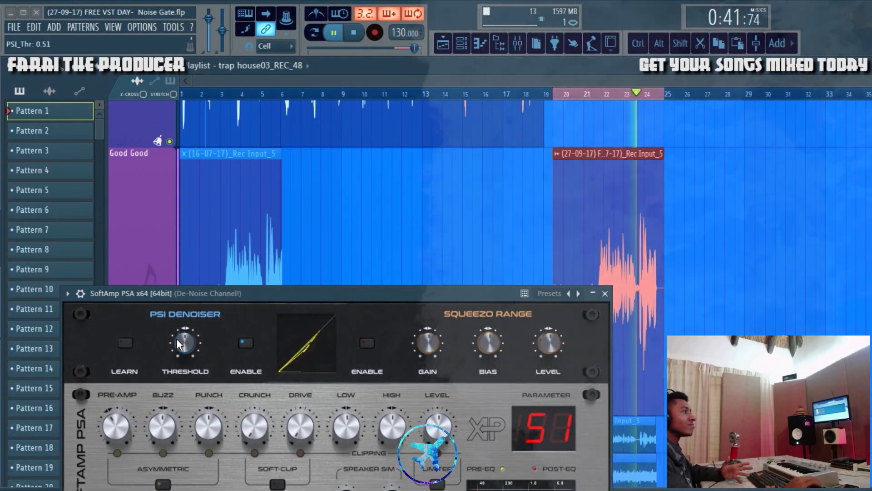
{"action": "left_click_drag", "start_coordinate": [364, 291], "coordinate": [359, 239]}
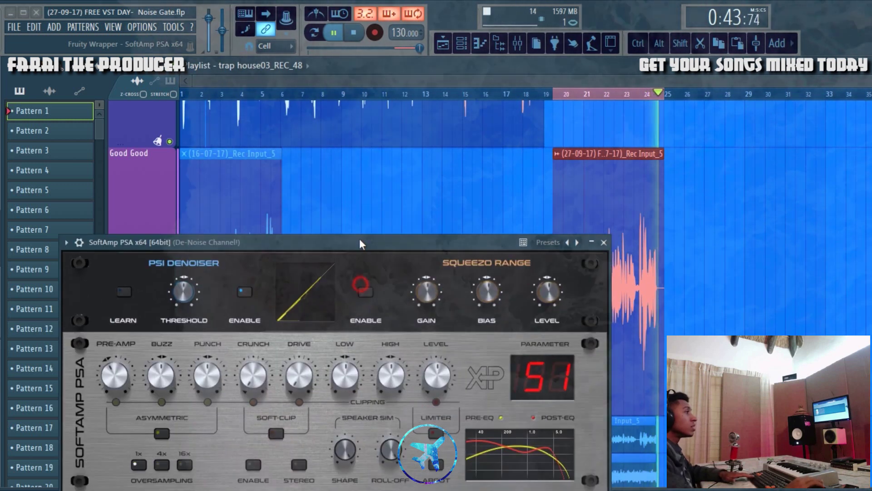
{"action": "key", "text": "space"}
{"action": "left_click", "coordinate": [604, 242]}
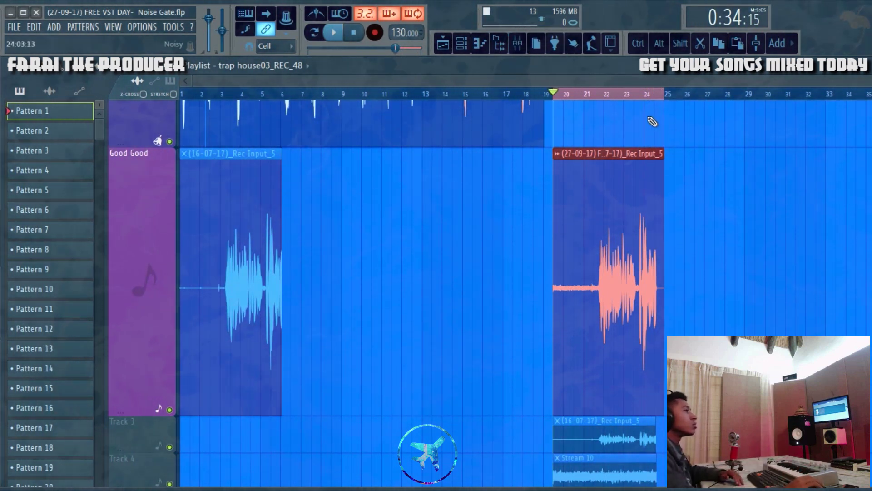
Step: Bypass SoftAmp PSA in the mixer, enable DD Gate instead, and open its window
{"action": "scroll", "coordinate": [627, 94], "scroll_direction": "up", "scroll_amount": 4}
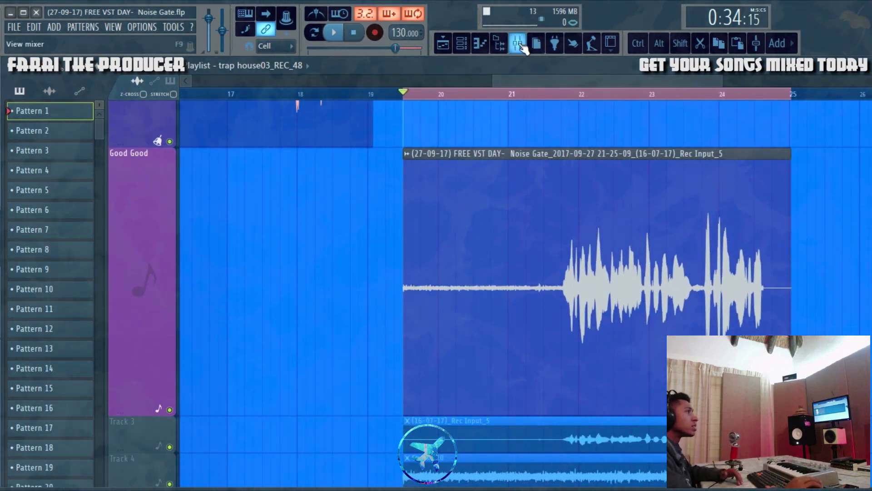
{"action": "left_click", "coordinate": [518, 44]}
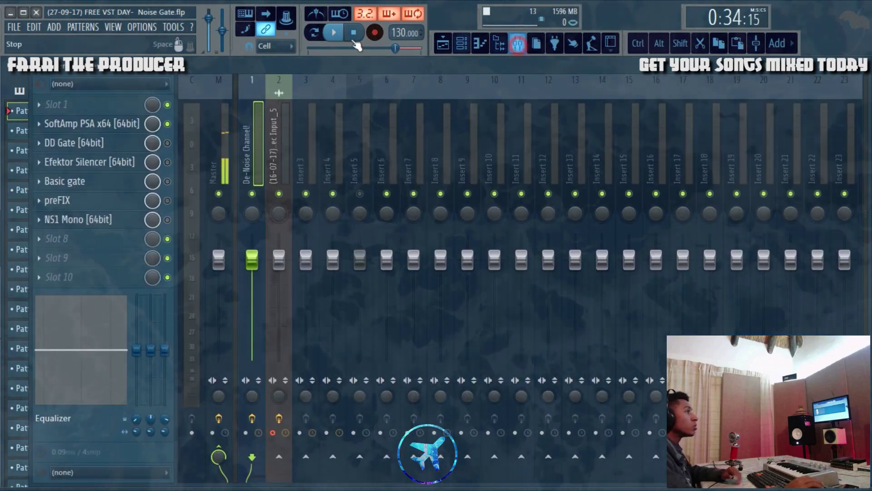
{"action": "left_click", "coordinate": [167, 142]}
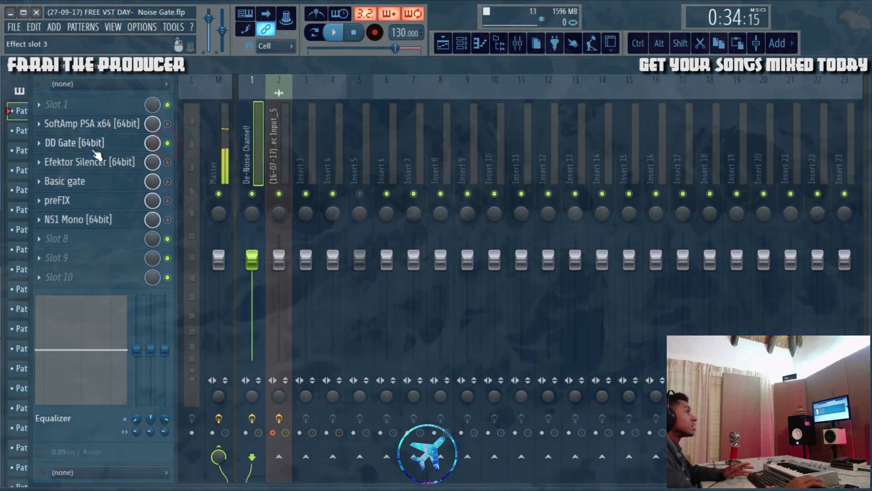
{"action": "left_click", "coordinate": [91, 144]}
{"action": "mouse_move", "coordinate": [475, 200]}
{"action": "left_mouse_down"}
{"action": "mouse_move", "coordinate": [475, 104]}
{"action": "mouse_move", "coordinate": [483, 186]}
{"action": "left_mouse_up"}
Step: Audition the Good Good clip through DD Gate, following it in the playlist, and close the plugin
{"action": "key", "text": "space"}
{"action": "left_click", "coordinate": [476, 160]}
{"action": "left_click", "coordinate": [444, 41]}
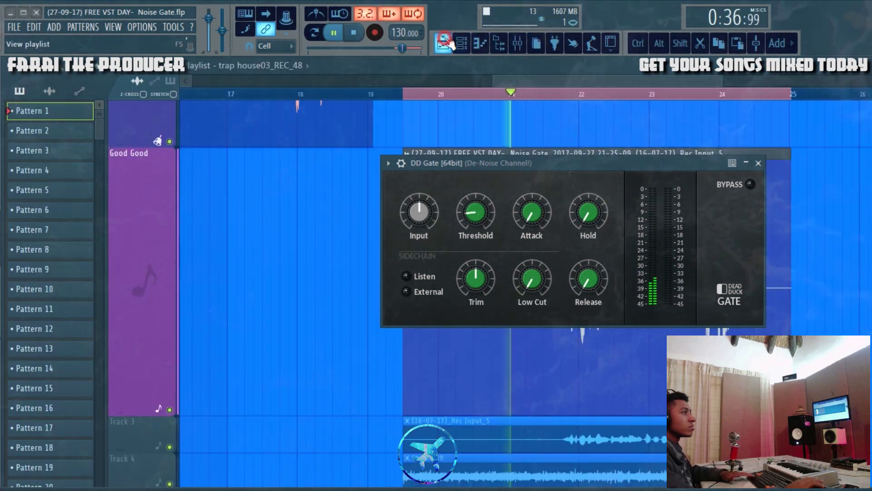
{"action": "left_click", "coordinate": [759, 162]}
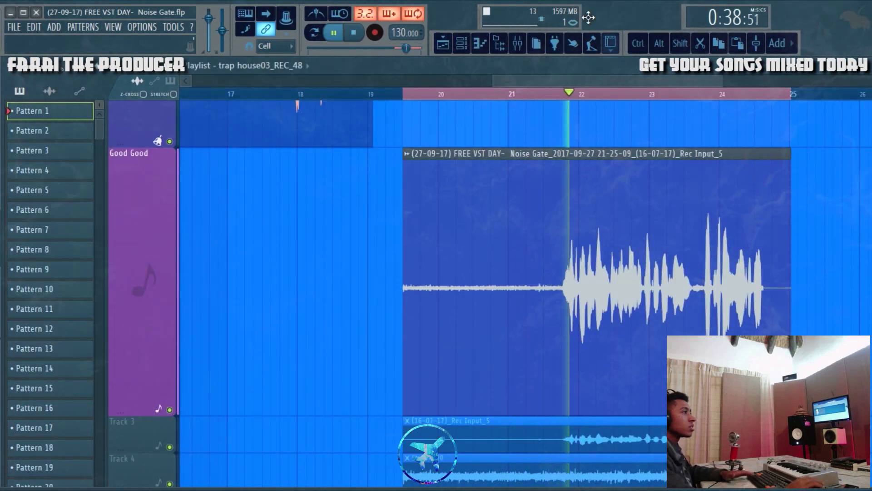
Step: Switch from DD Gate to Efektor Silencer, adjust its threshold while auditioning the clip, and bypass and close it
{"action": "left_click", "coordinate": [520, 44]}
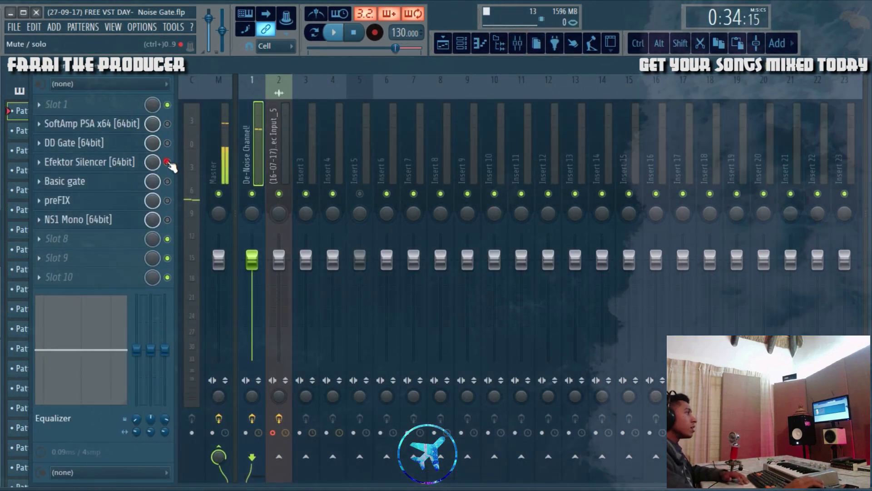
{"action": "left_click", "coordinate": [168, 162]}
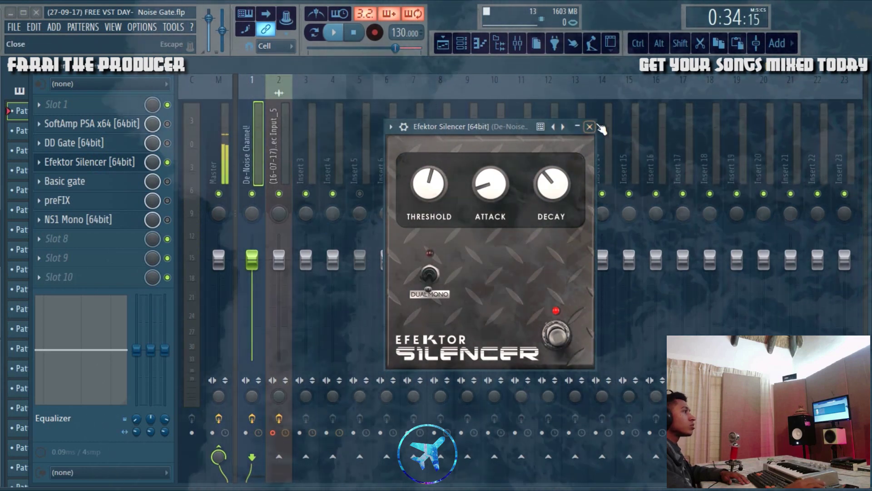
{"action": "mouse_move", "coordinate": [428, 182]}
{"action": "left_mouse_down"}
{"action": "mouse_move", "coordinate": [426, 214]}
{"action": "mouse_move", "coordinate": [427, 193]}
{"action": "left_mouse_up"}
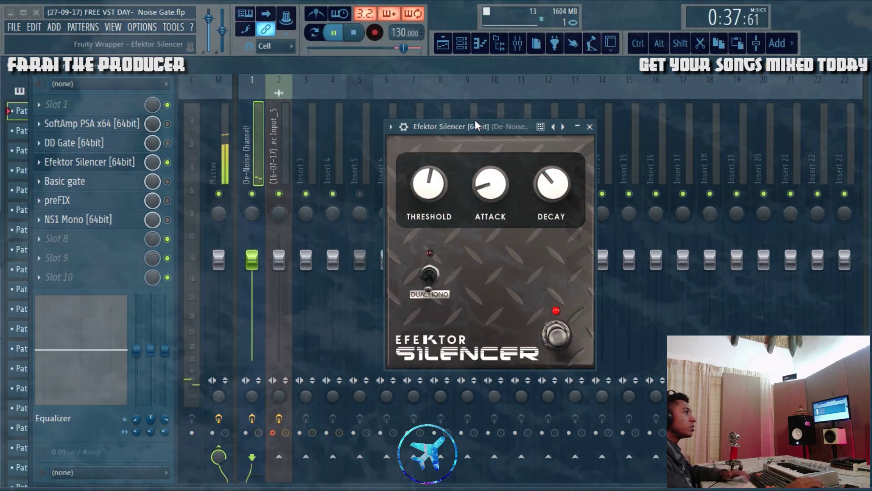
{"action": "left_click_drag", "start_coordinate": [476, 121], "coordinate": [498, 117]}
{"action": "left_click_drag", "start_coordinate": [450, 183], "coordinate": [450, 178]}
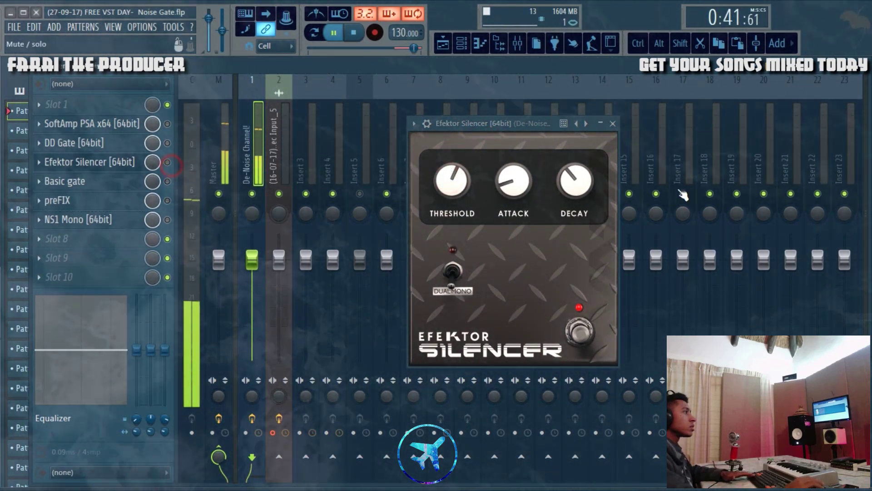
{"action": "left_click", "coordinate": [613, 124]}
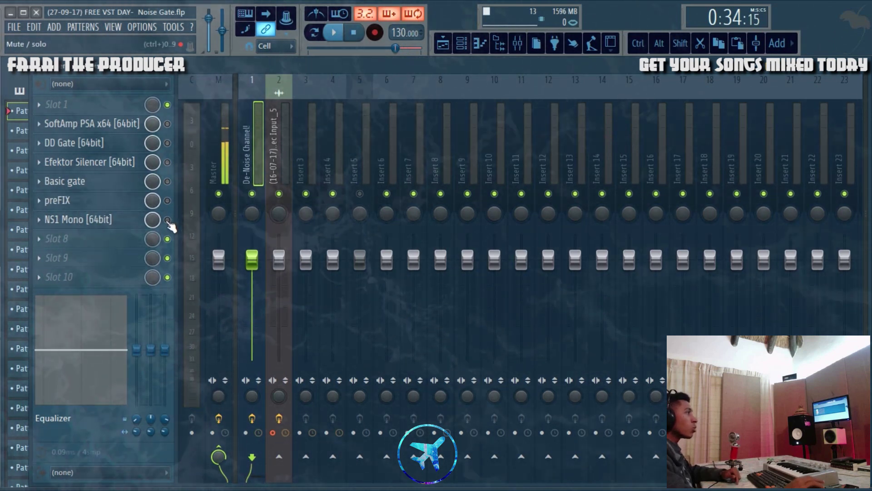
Step: Open NS1 Mono, compare its window against the clip in the playlist, and place it over the mixer
{"action": "left_click", "coordinate": [112, 220]}
{"action": "mouse_move", "coordinate": [522, 79]}
{"action": "left_mouse_down"}
{"action": "mouse_move", "coordinate": [484, 137]}
{"action": "mouse_move", "coordinate": [524, 93]}
{"action": "left_mouse_up"}
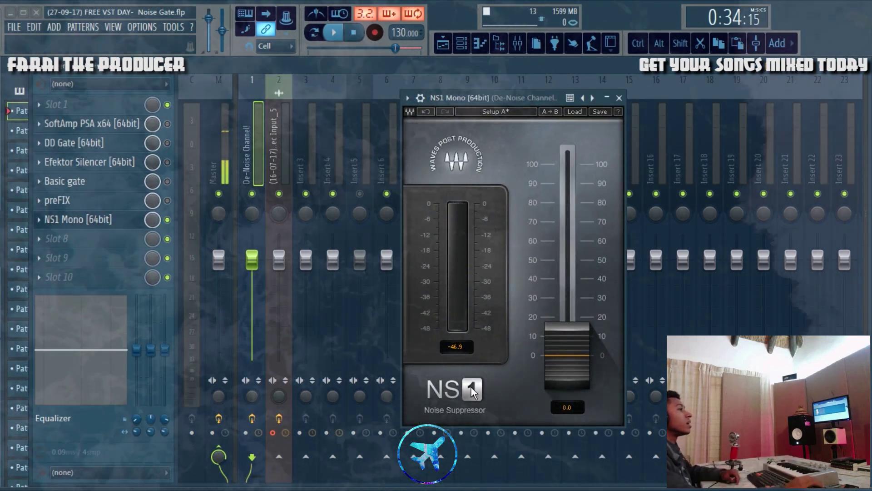
{"action": "left_click", "coordinate": [442, 43]}
{"action": "left_click_drag", "start_coordinate": [492, 97], "coordinate": [248, 118]}
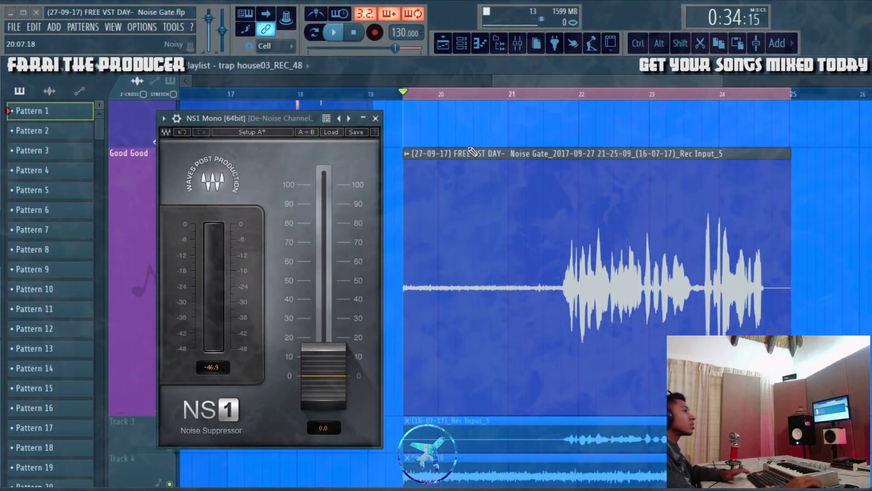
{"action": "left_click", "coordinate": [518, 43]}
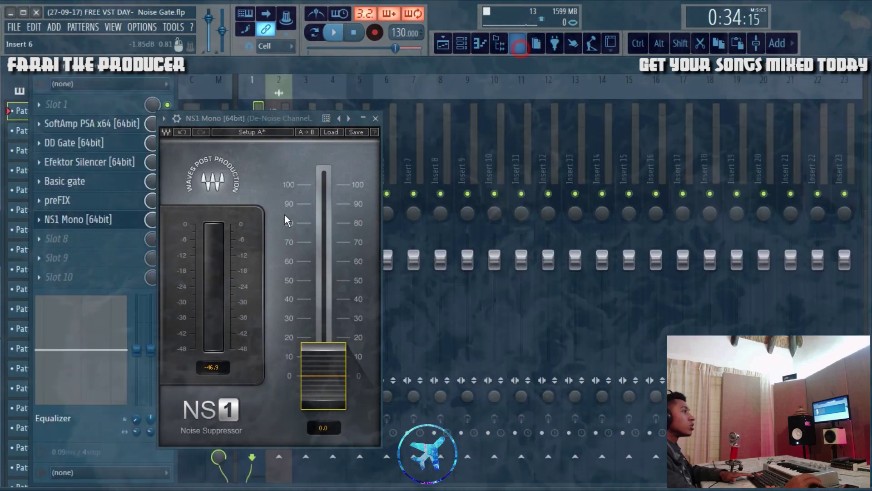
{"action": "left_click_drag", "start_coordinate": [234, 127], "coordinate": [282, 130]}
Step: Play the clip with NS1 Mono enabled, raise its suppression fader to 100.0, and close the plugin
{"action": "key", "text": "space"}
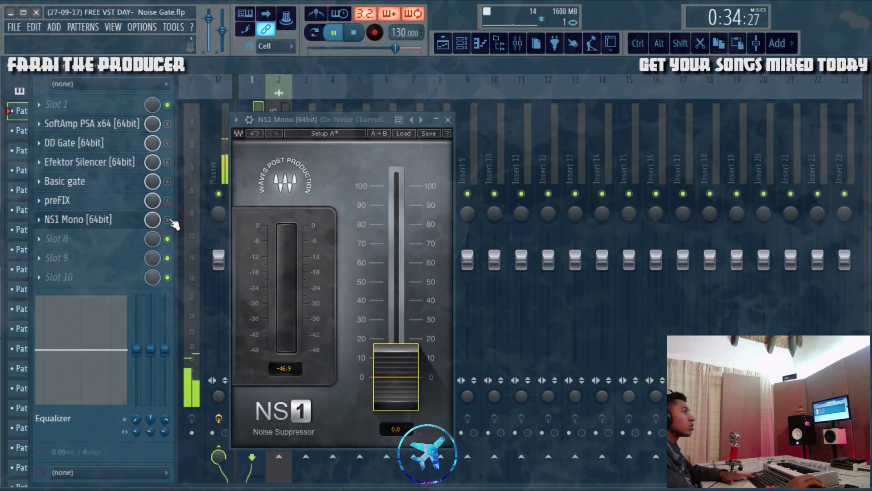
{"action": "left_click_drag", "start_coordinate": [395, 377], "coordinate": [396, 202]}
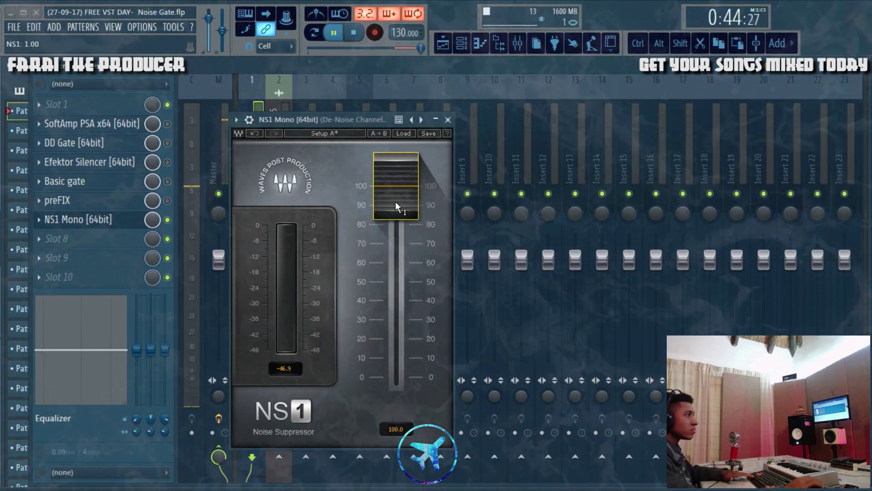
{"action": "left_click", "coordinate": [447, 120]}
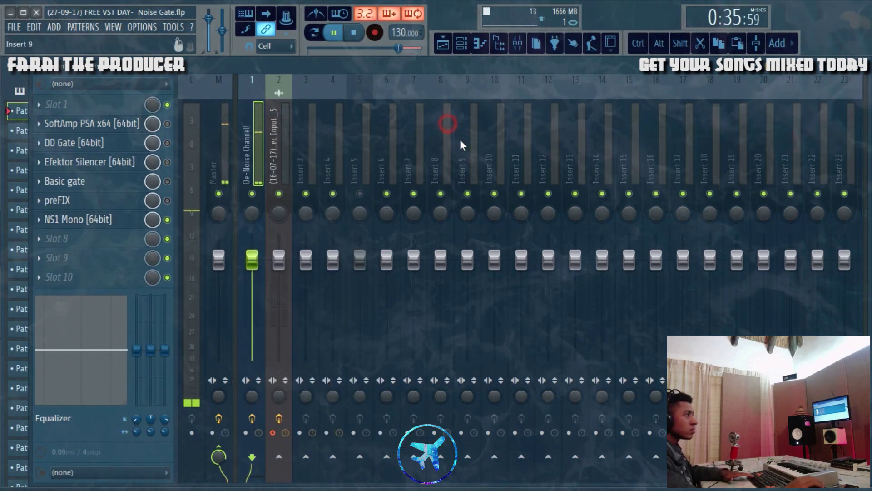
Step: Check the clip's playback in the playlist and move NS1 Mono ahead of SoftAmp PSA in the effect chain
{"action": "left_click", "coordinate": [442, 44]}
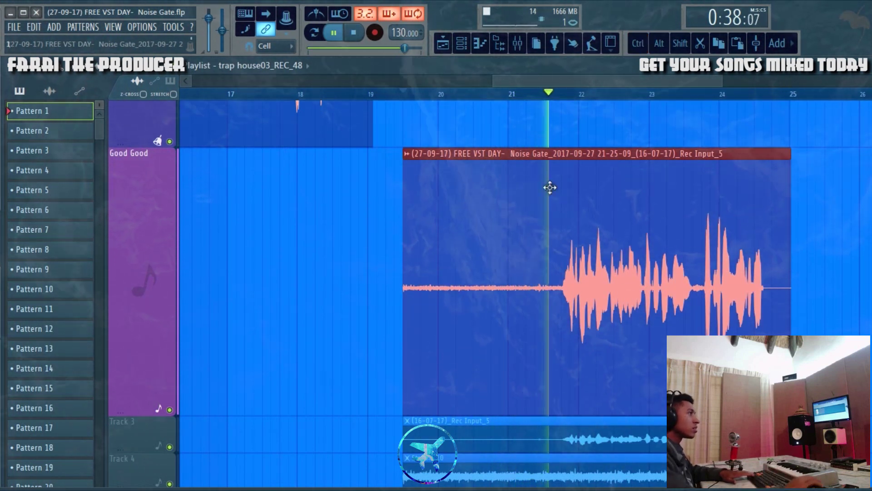
{"action": "left_click", "coordinate": [518, 43]}
{"action": "left_click_drag", "start_coordinate": [117, 219], "coordinate": [121, 128]}
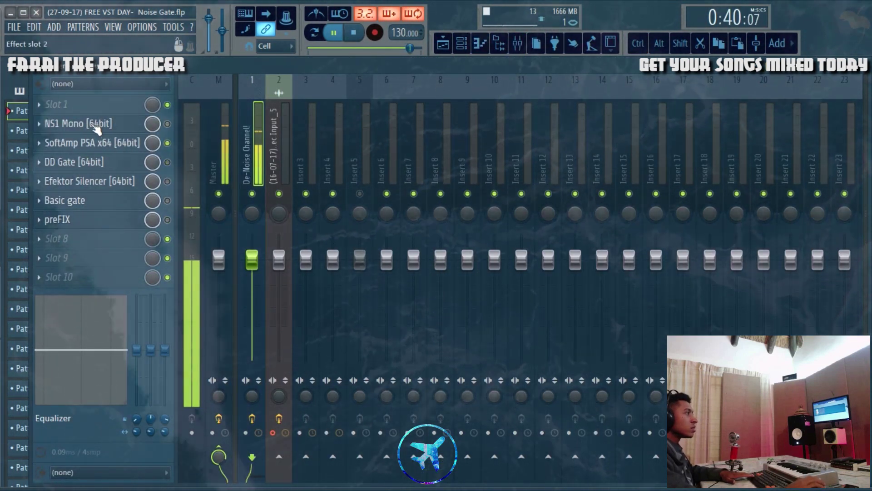
Step: Set SoftAmp PSA's PSI Denoiser threshold to 22 with NS1 Mono also enabled, close the plugin and return to the playlist
{"action": "left_click", "coordinate": [116, 144]}
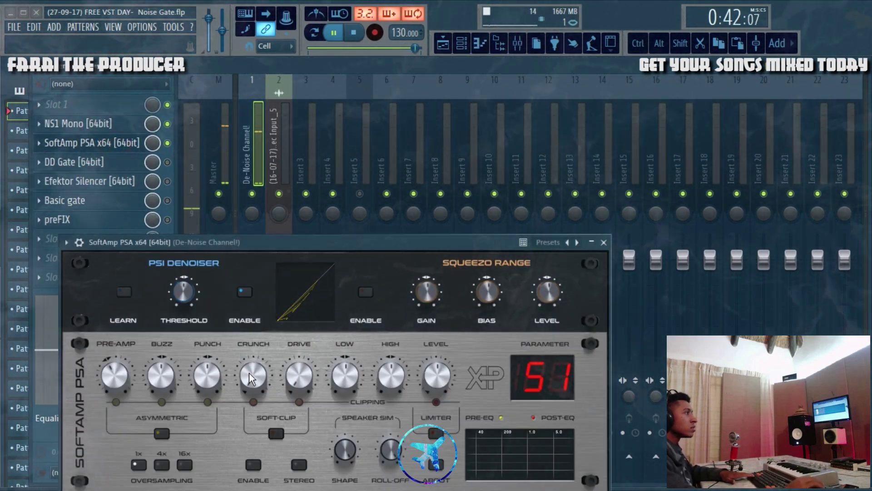
{"action": "mouse_move", "coordinate": [184, 293]}
{"action": "left_mouse_down"}
{"action": "mouse_move", "coordinate": [222, 307]}
{"action": "mouse_move", "coordinate": [187, 297]}
{"action": "left_mouse_up"}
{"action": "left_click", "coordinate": [604, 242]}
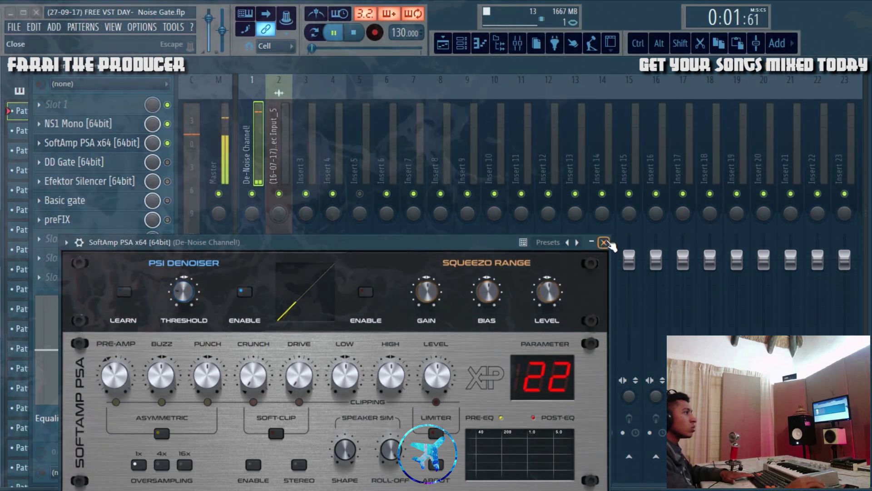
{"action": "left_click", "coordinate": [443, 43]}
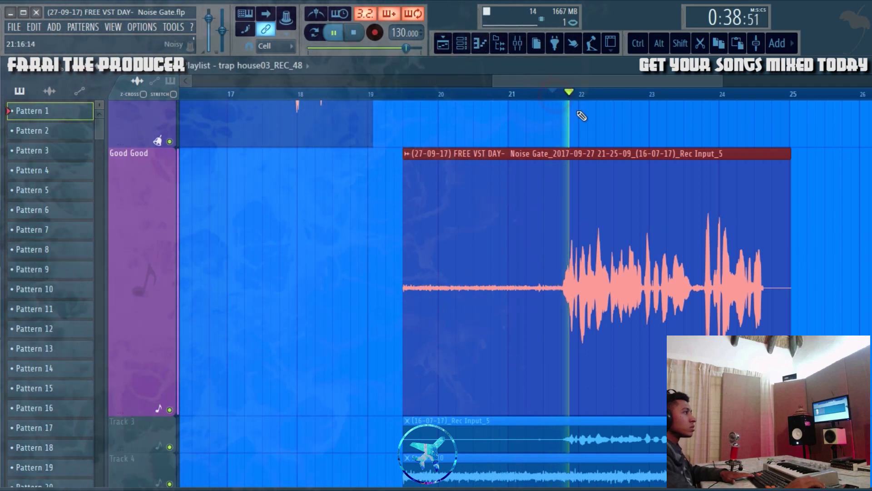
Step: Enable and open DD Gate on the De-Noise Channel and raise its threshold to -29.6 dB
{"action": "key", "text": "F9"}
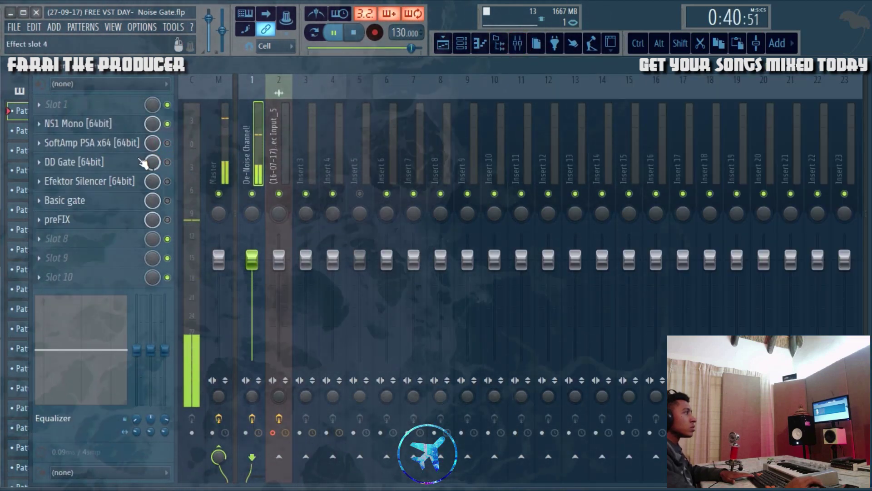
{"action": "left_click", "coordinate": [115, 164]}
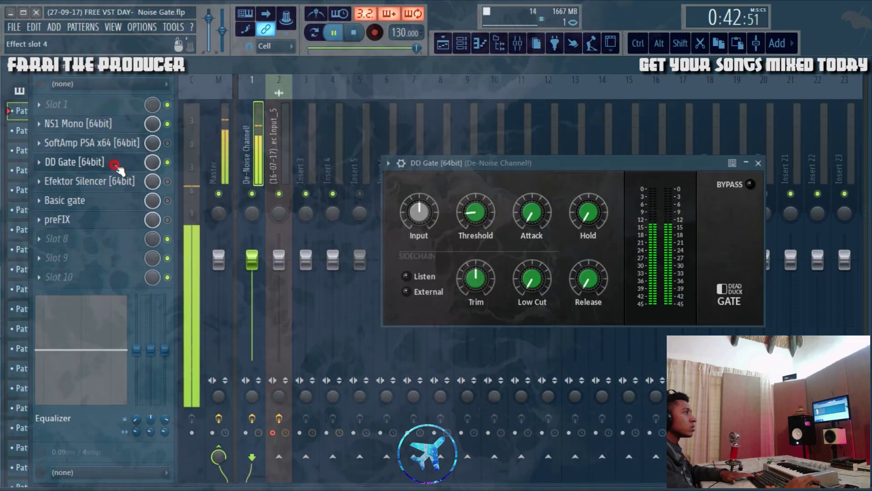
{"action": "left_click_drag", "start_coordinate": [475, 212], "coordinate": [481, 196]}
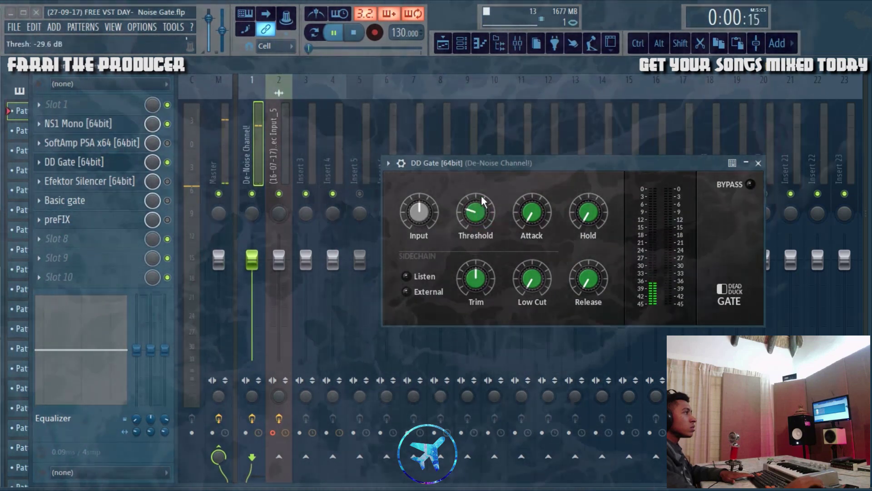
Step: Play the vocal clip in the playlist with DD Gate moved lower, set its threshold to -24.6 dB, and close the plugin
{"action": "left_click", "coordinate": [441, 41]}
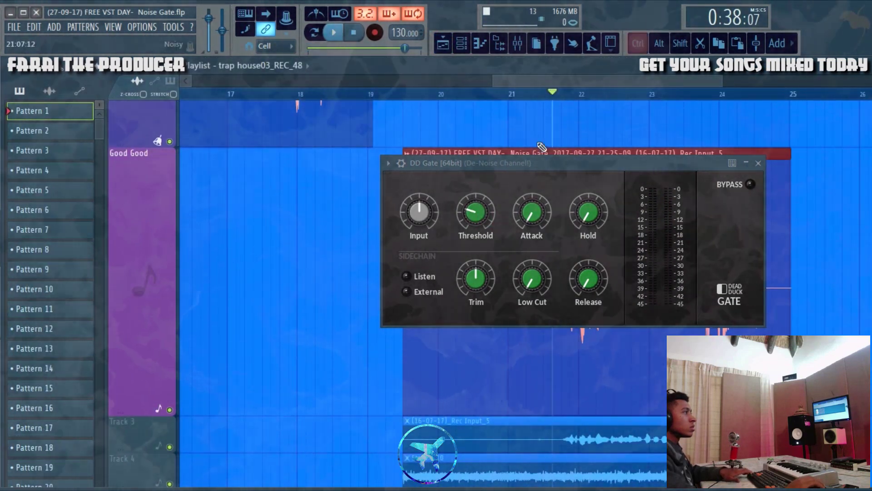
{"action": "left_click", "coordinate": [544, 159]}
{"action": "key", "text": "space"}
{"action": "left_click_drag", "start_coordinate": [505, 163], "coordinate": [514, 239]}
{"action": "left_click_drag", "start_coordinate": [493, 290], "coordinate": [489, 266]}
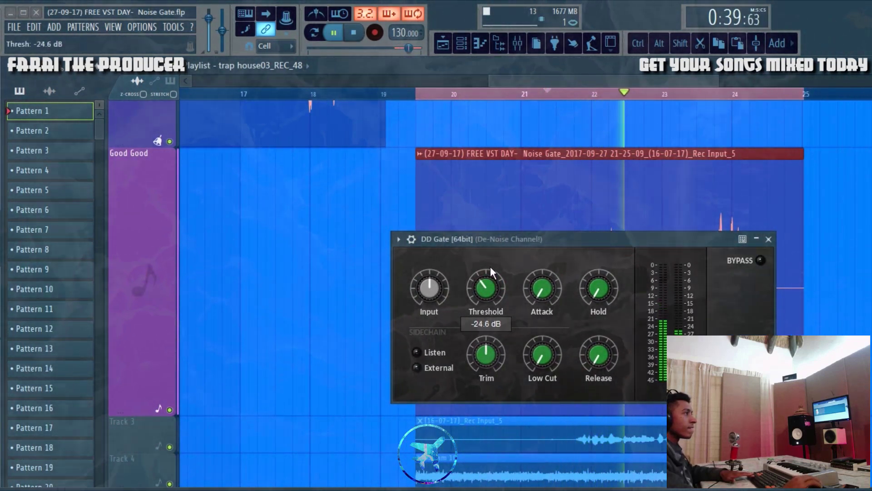
{"action": "left_click", "coordinate": [769, 240]}
{"action": "key", "text": "space"}
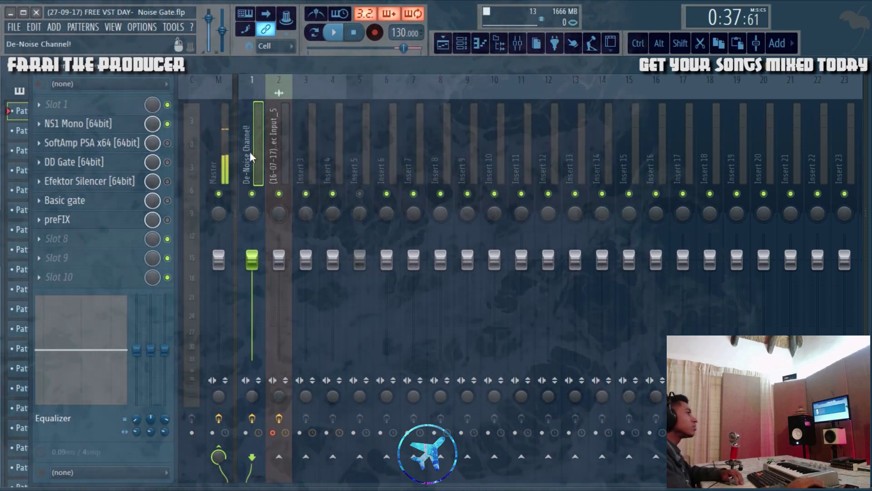
Step: Check the Master track's effect chain in the mixer and return to the De-Noise Channel
{"action": "left_click", "coordinate": [219, 139]}
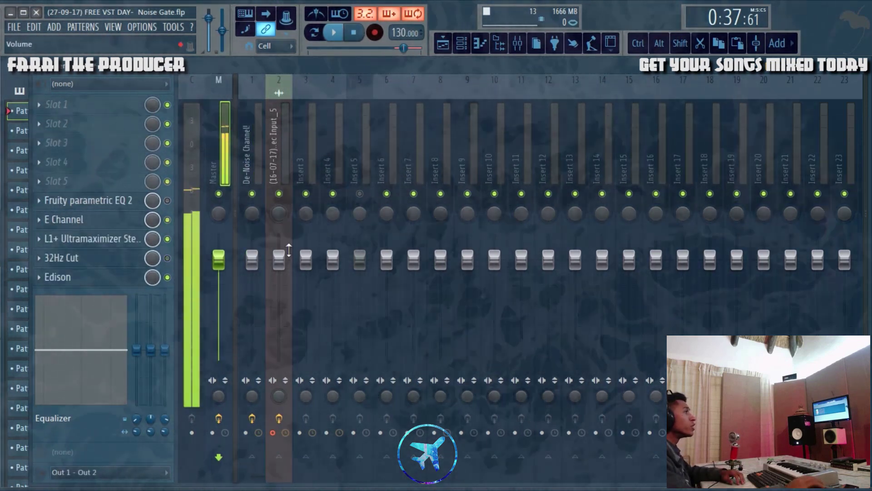
{"action": "left_click", "coordinate": [260, 136]}
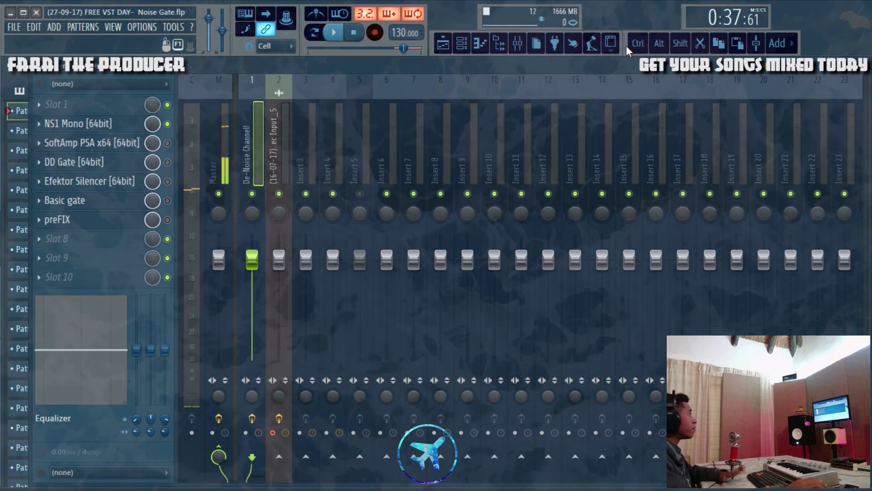